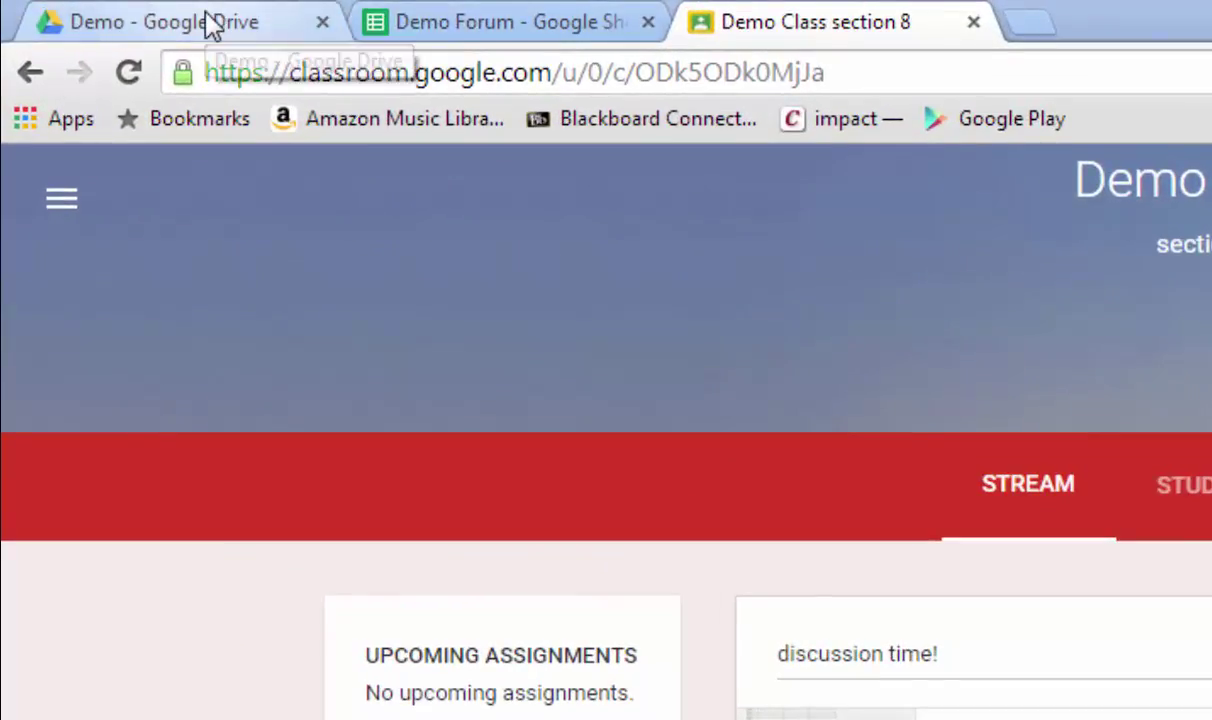
Step: Switch to the Google Drive Demo folder and bring up the New file options
{"action": "left_click", "coordinate": [205, 22]}
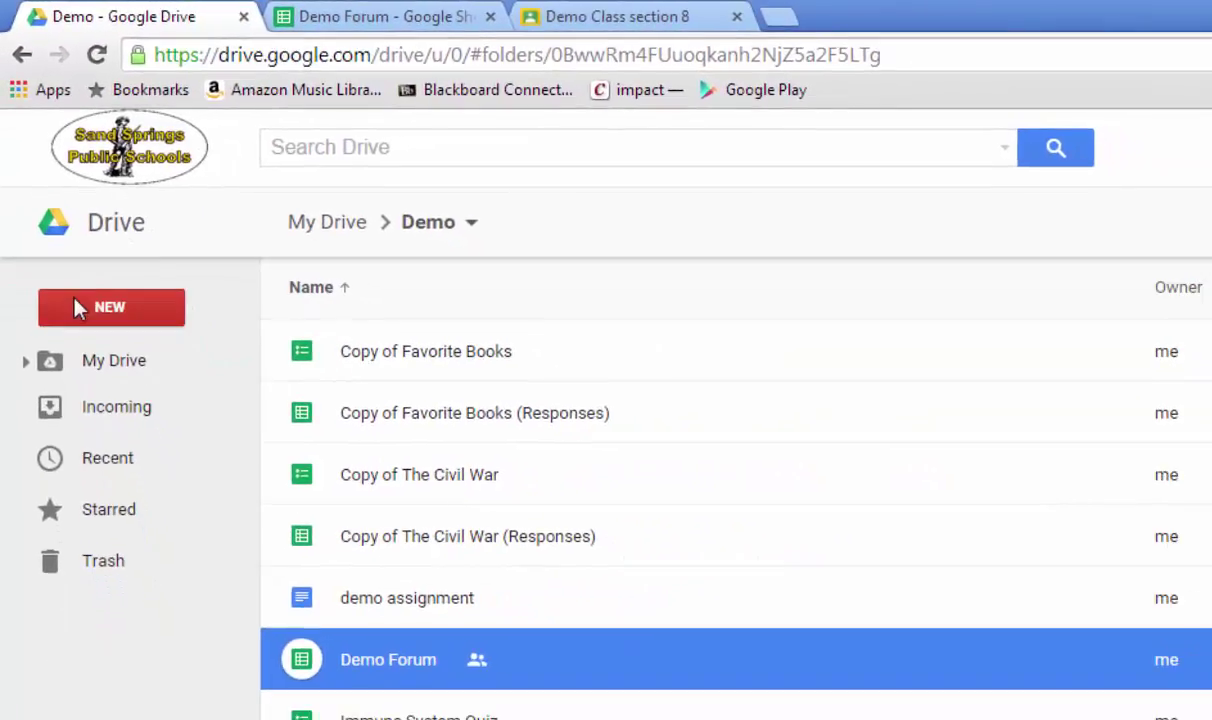
{"action": "left_click", "coordinate": [79, 308]}
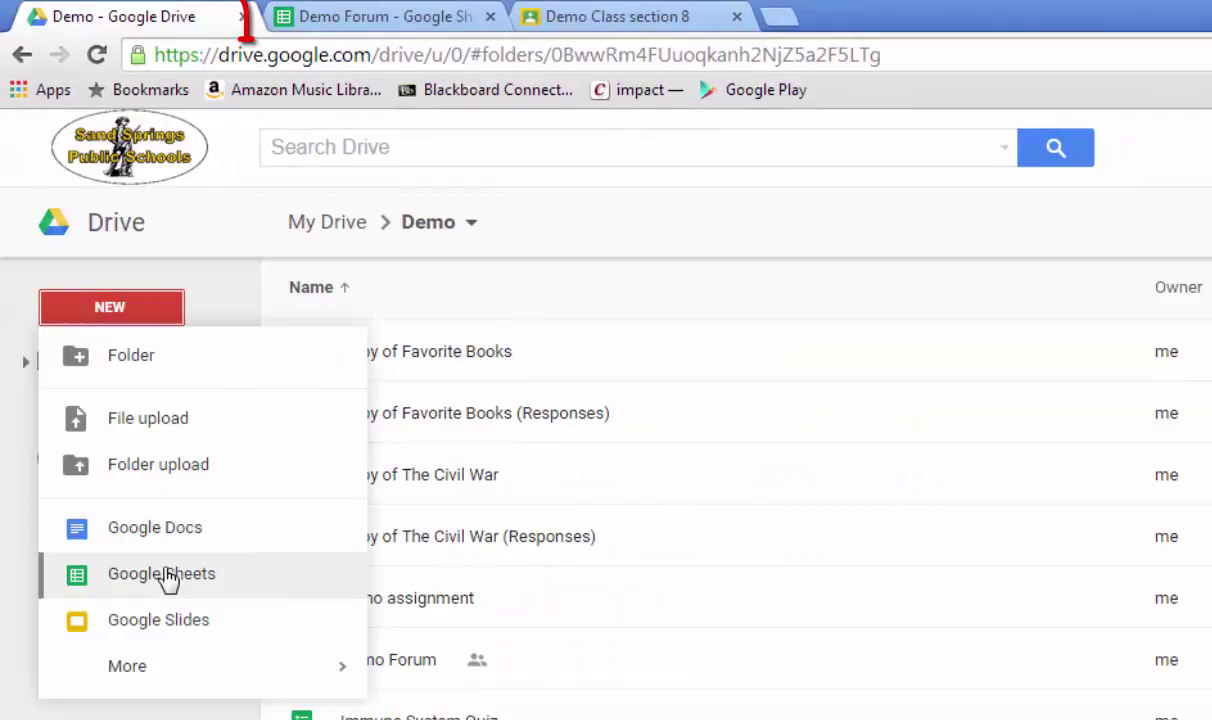
Step: Open the Demo Forum spreadsheet and scroll through the student rows back up to the headers
{"action": "left_click", "coordinate": [368, 22]}
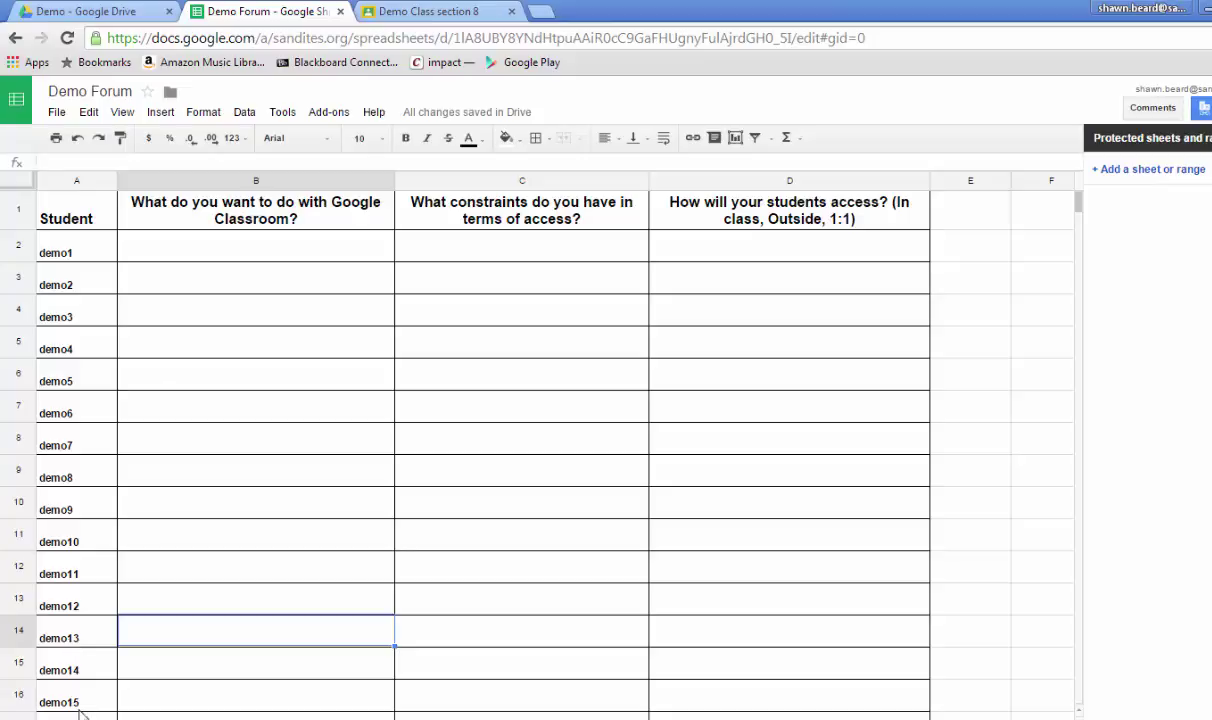
{"action": "scroll", "coordinate": [118, 647], "scroll_direction": "down", "scroll_amount": 1}
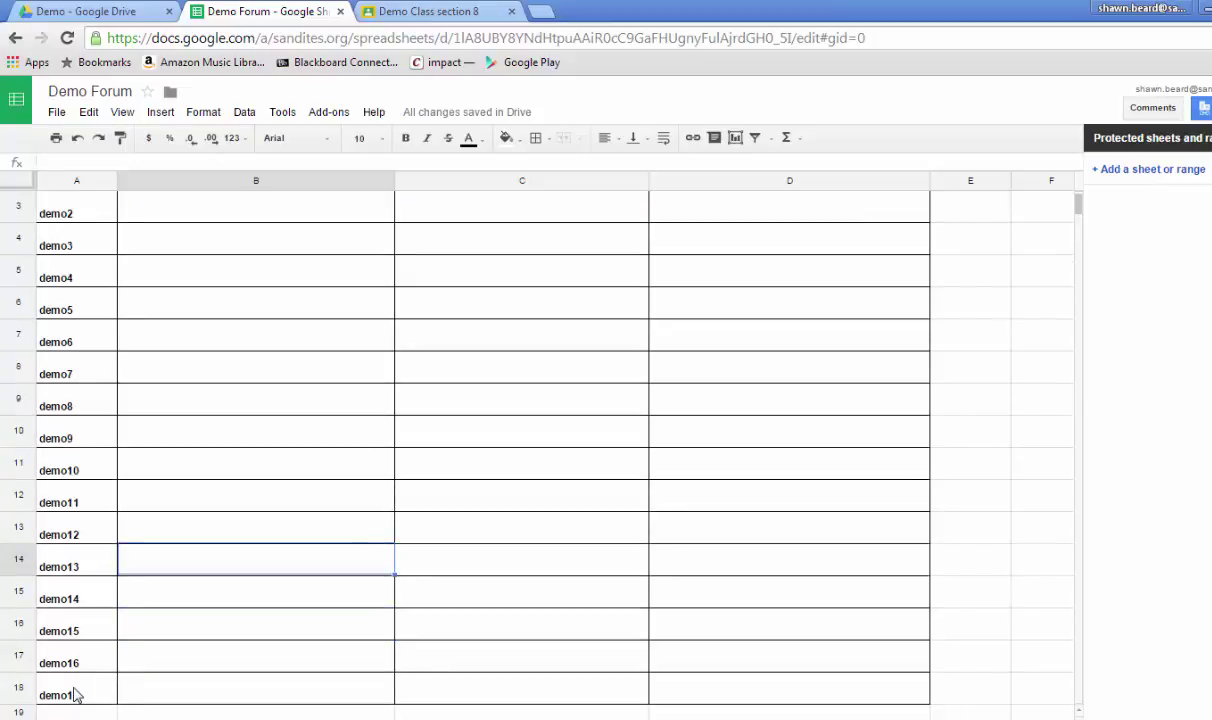
{"action": "scroll", "coordinate": [75, 695], "scroll_direction": "up", "scroll_amount": 1}
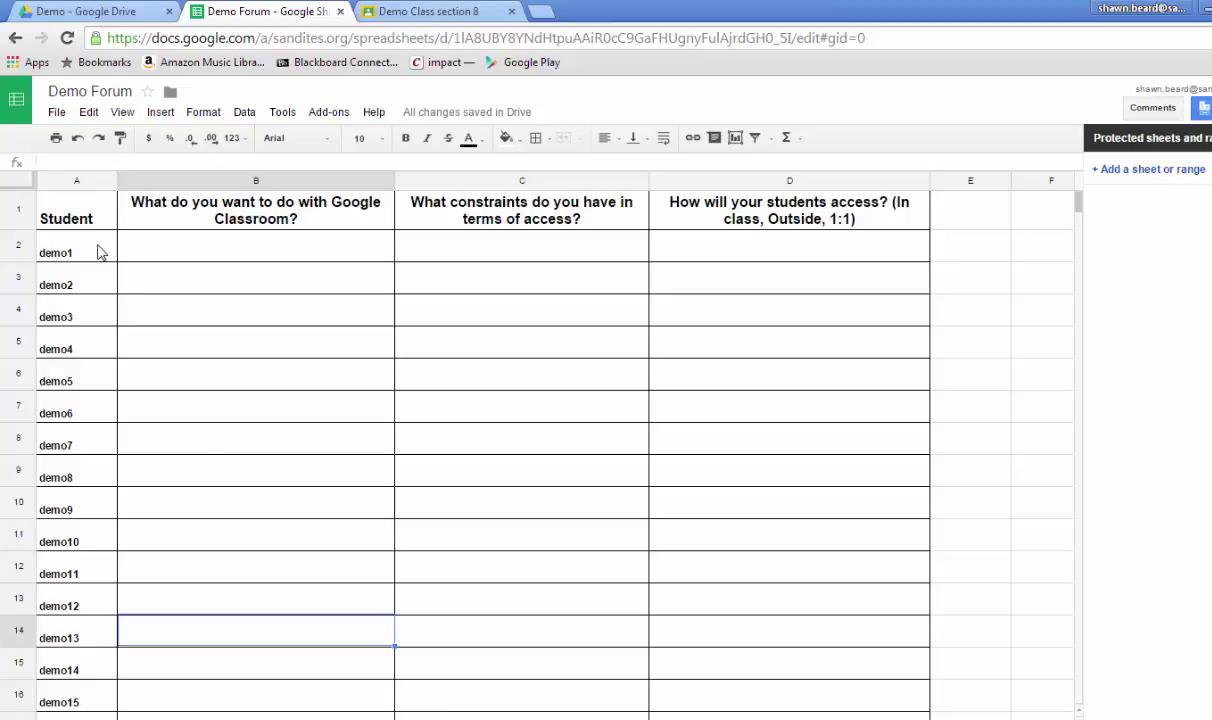
{"action": "left_click", "coordinate": [1025, 403]}
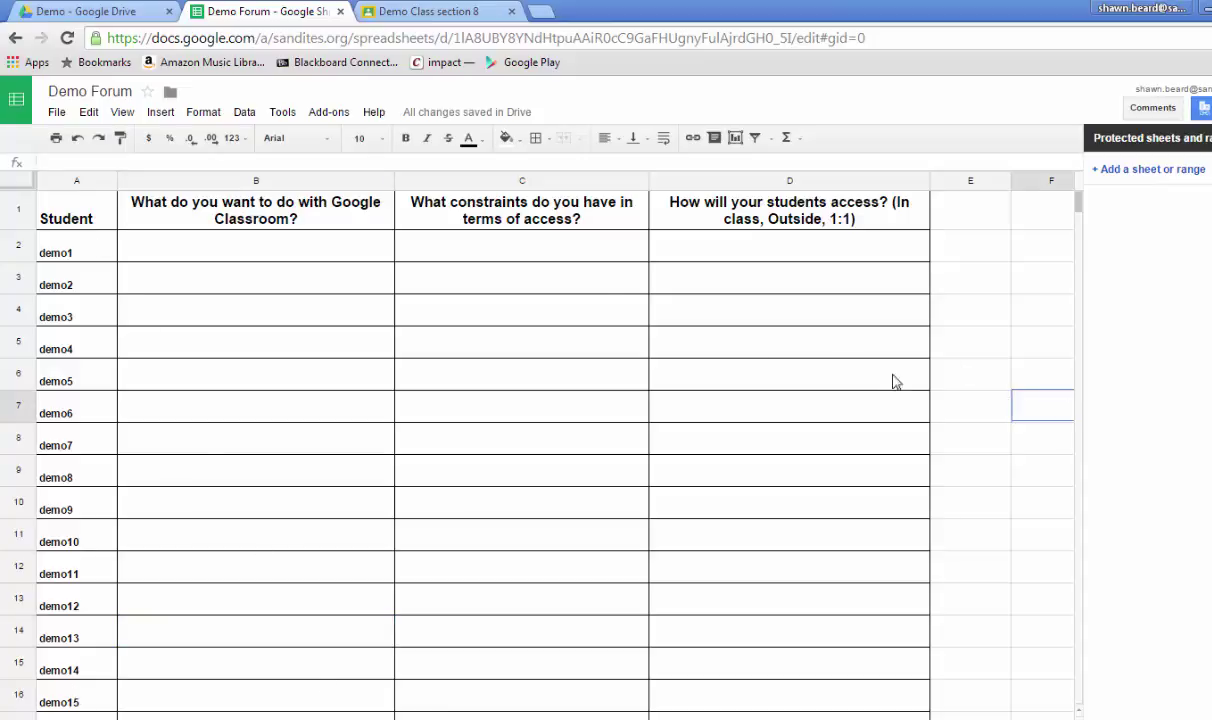
{"action": "left_click", "coordinate": [1203, 107]}
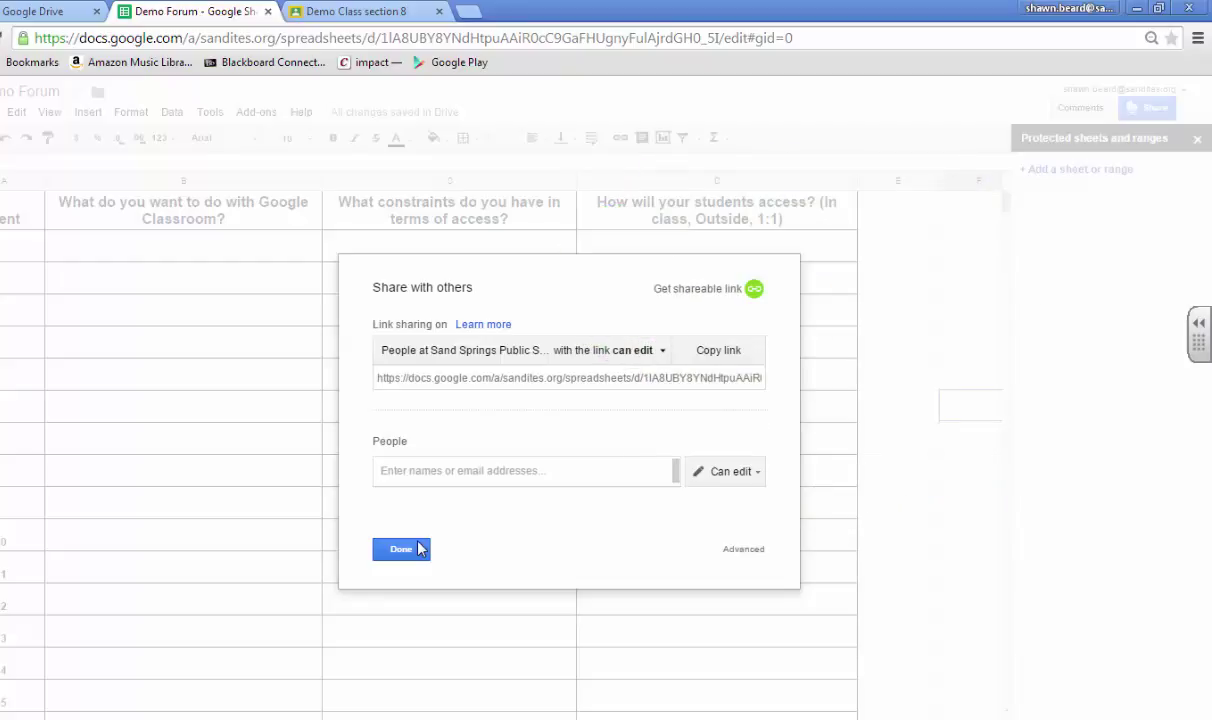
{"action": "left_click", "coordinate": [420, 549]}
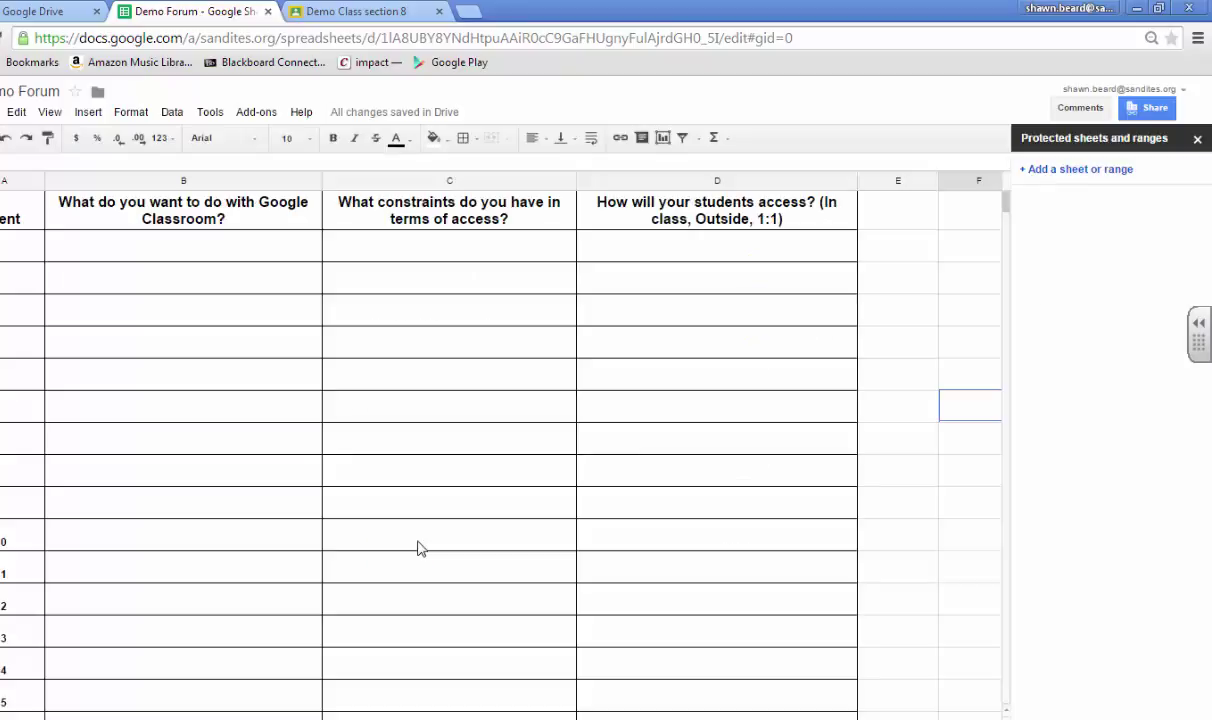
Step: Highlight the Student header and three question headers, cells A1 through D1
{"action": "left_click_drag", "start_coordinate": [32, 225], "coordinate": [690, 218]}
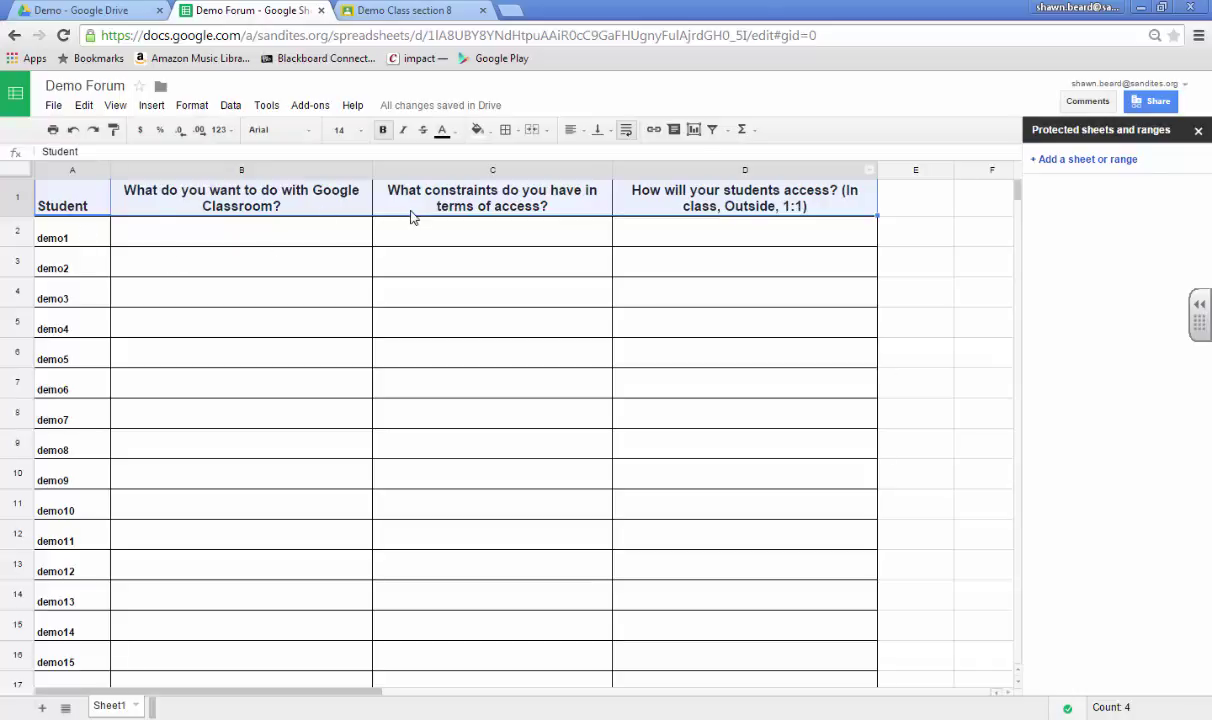
Step: Protect range A1:D1 from Tools > Protect sheet, limiting editing to 'Only you'
{"action": "left_click", "coordinate": [272, 108]}
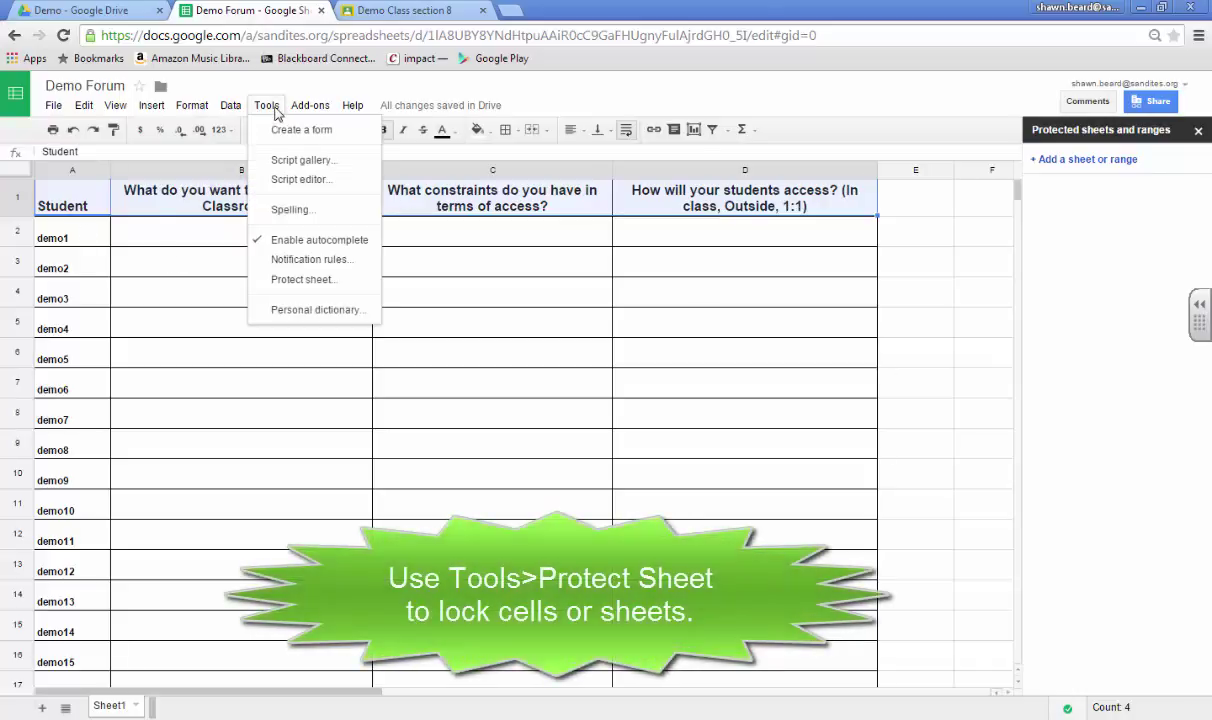
{"action": "left_click", "coordinate": [278, 280]}
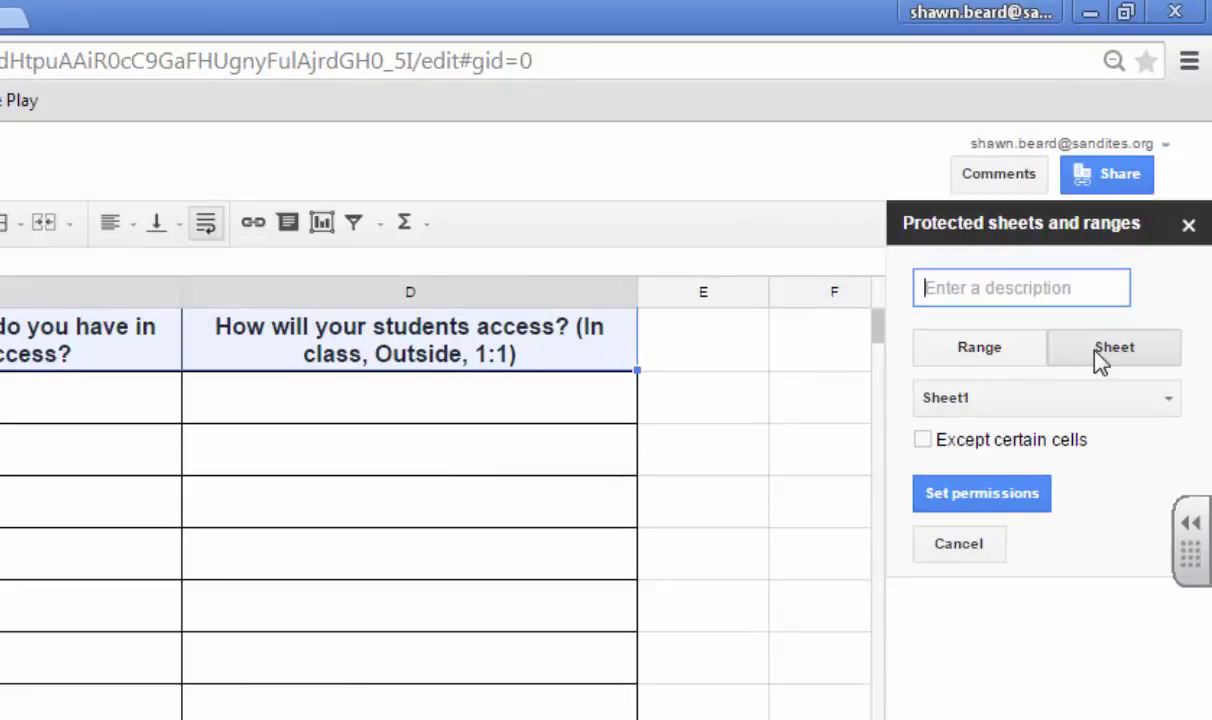
{"action": "left_click", "coordinate": [977, 352]}
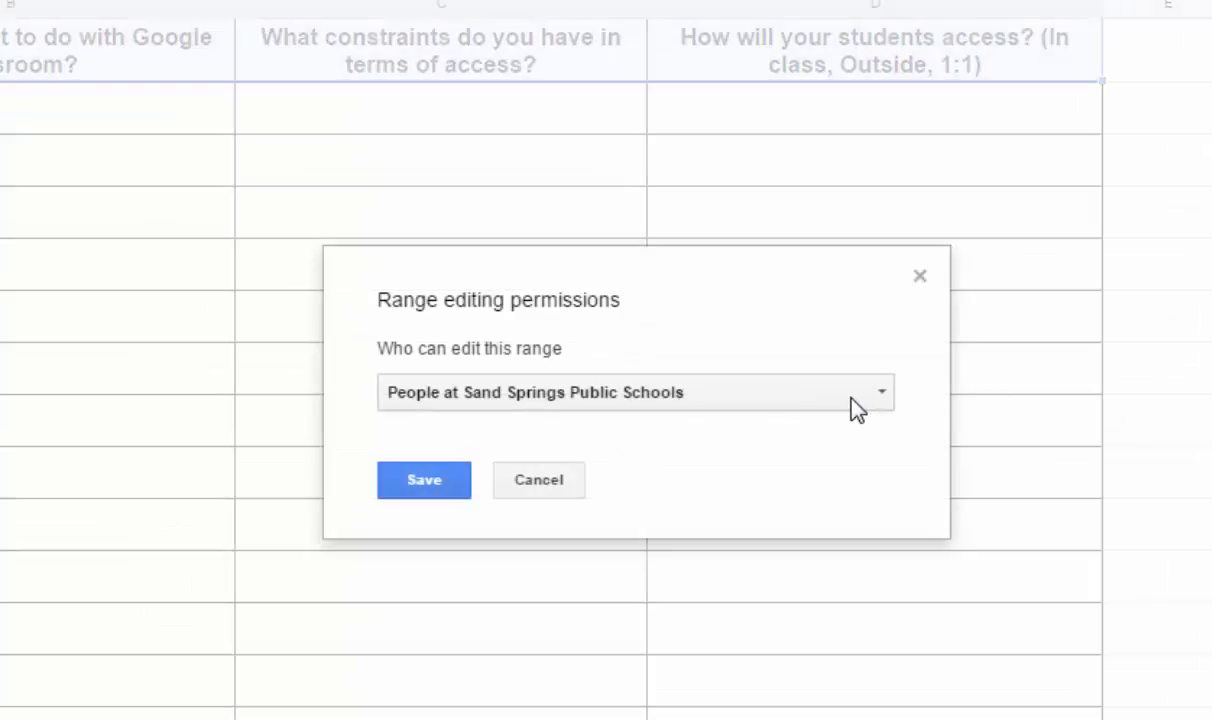
{"action": "left_click", "coordinate": [855, 406]}
{"action": "left_click", "coordinate": [586, 360]}
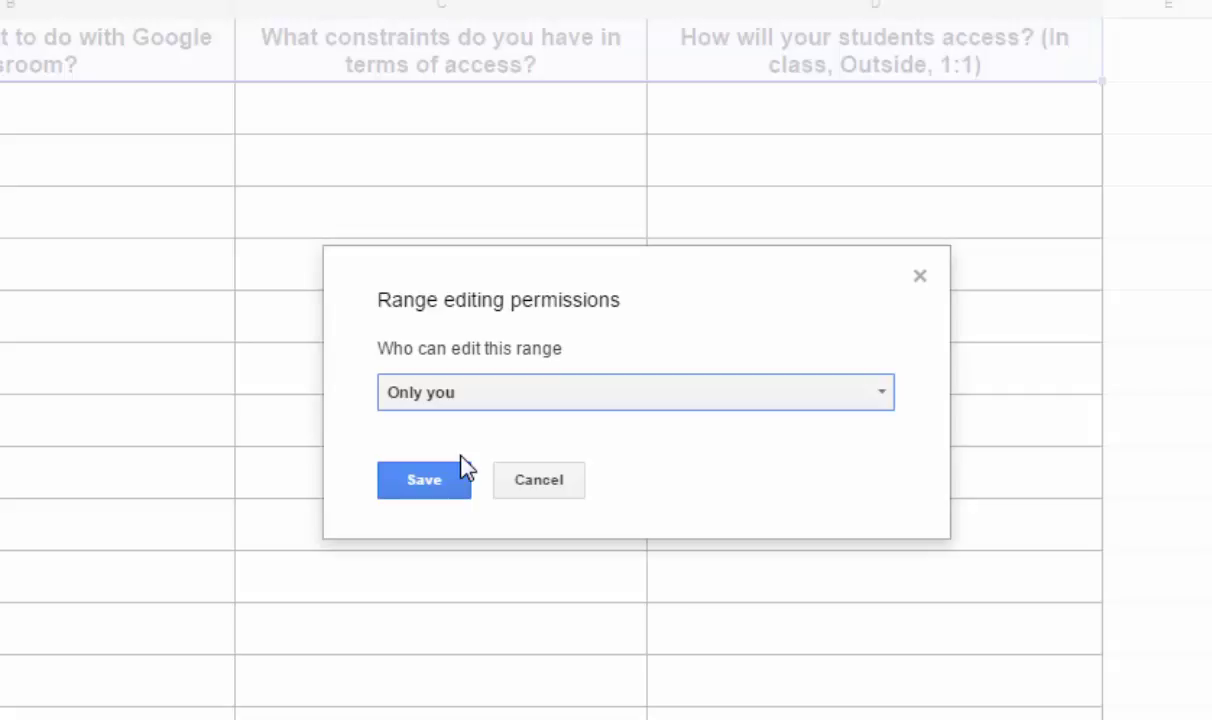
Step: Save the Sheet1!A1:D1 protection, then remove the stray space from header cell C1
{"action": "left_click", "coordinate": [408, 483]}
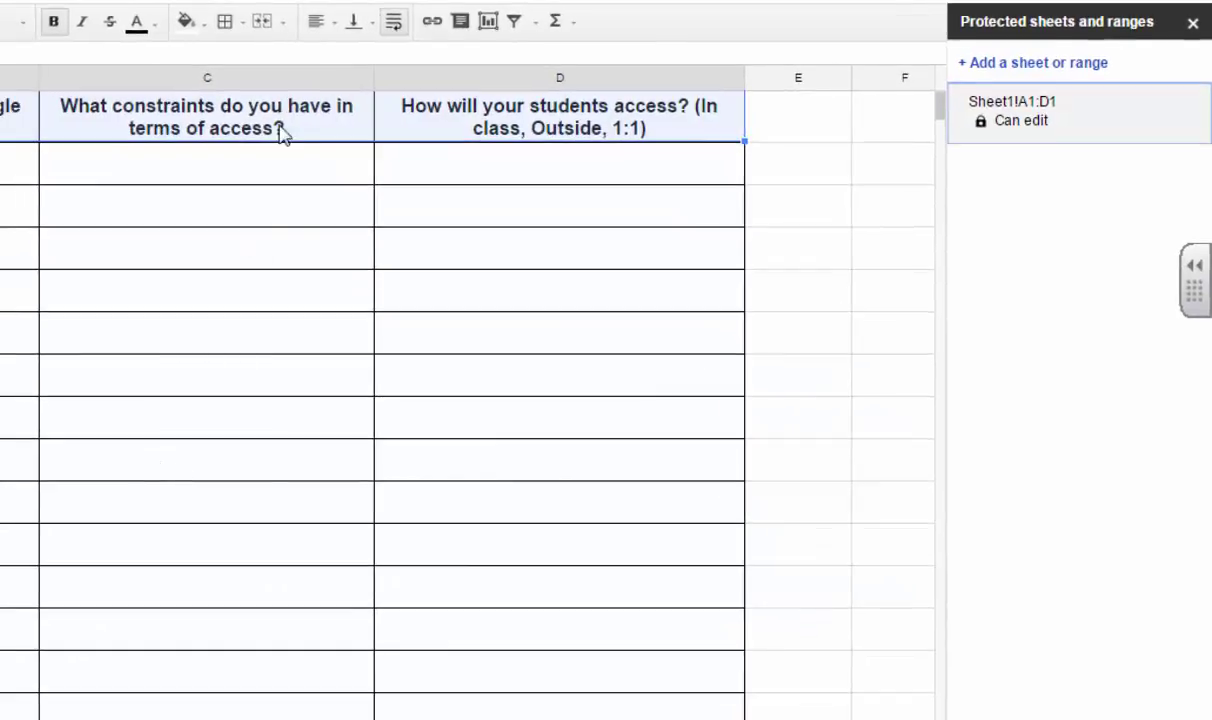
{"action": "left_click", "coordinate": [273, 214]}
{"action": "double_click", "coordinate": [272, 116]}
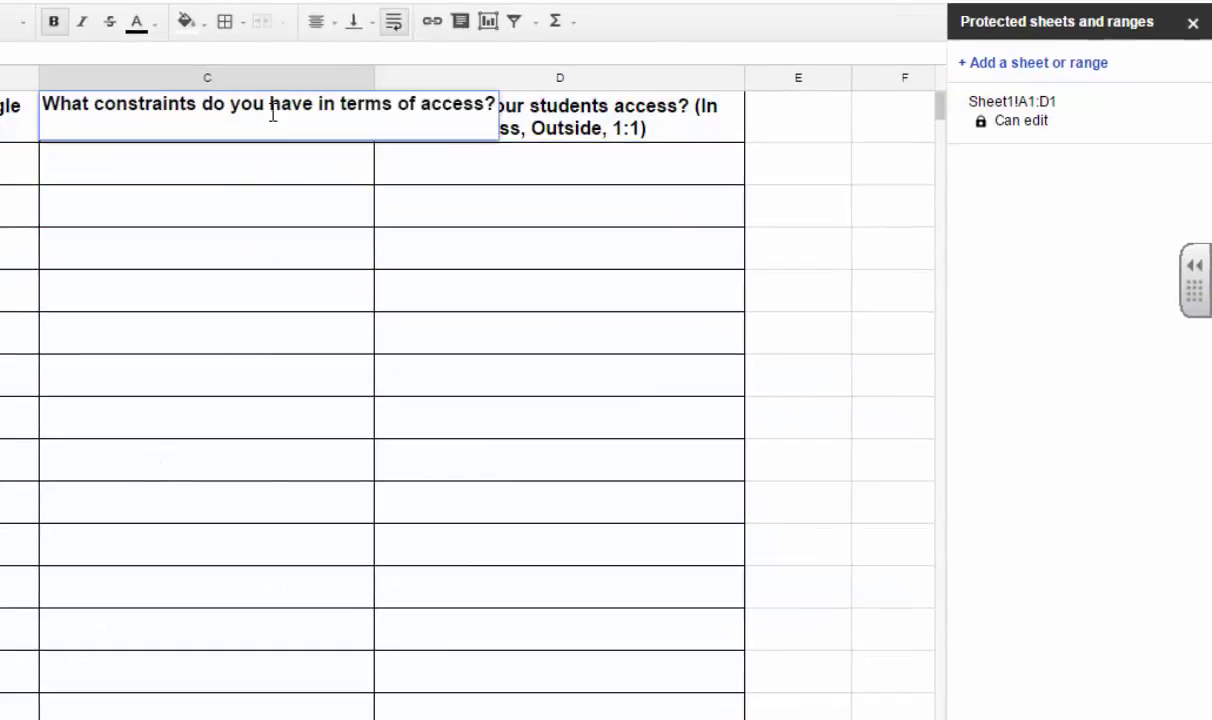
{"action": "key", "text": "BackSpace"}
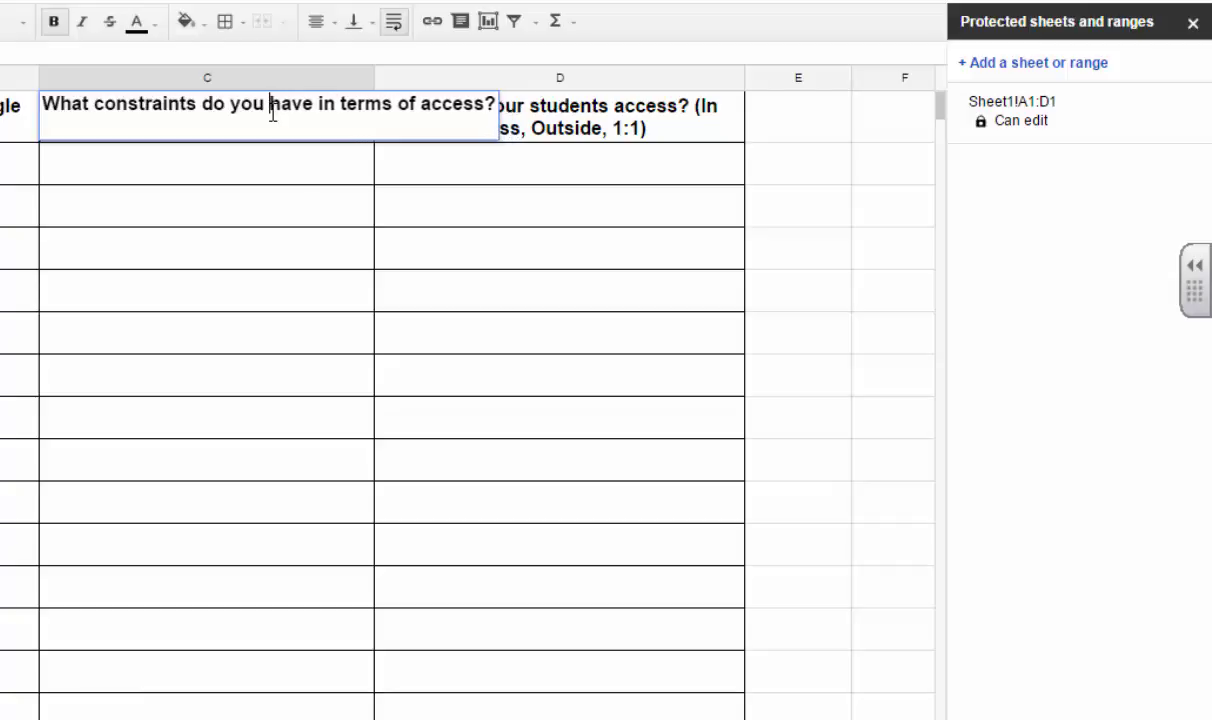
{"action": "left_click", "coordinate": [296, 173]}
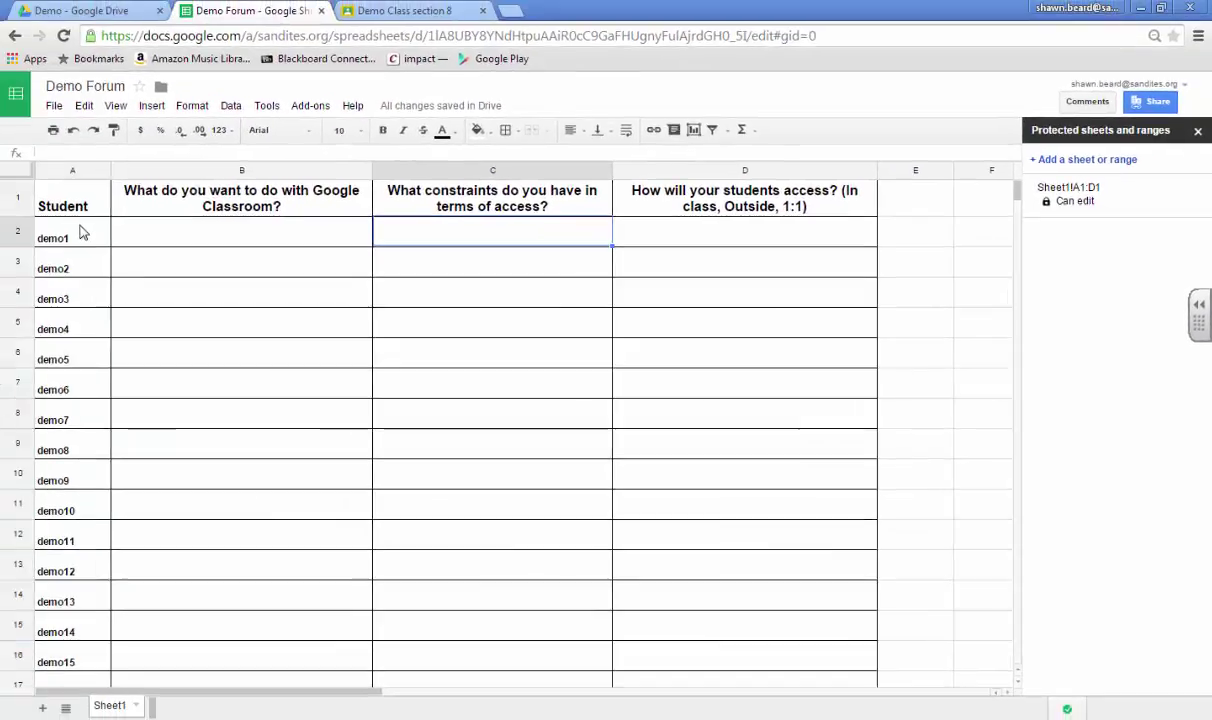
Step: Select the student names in A2:A18 and save a protected range editable by 'Only you'
{"action": "left_click", "coordinate": [78, 240]}
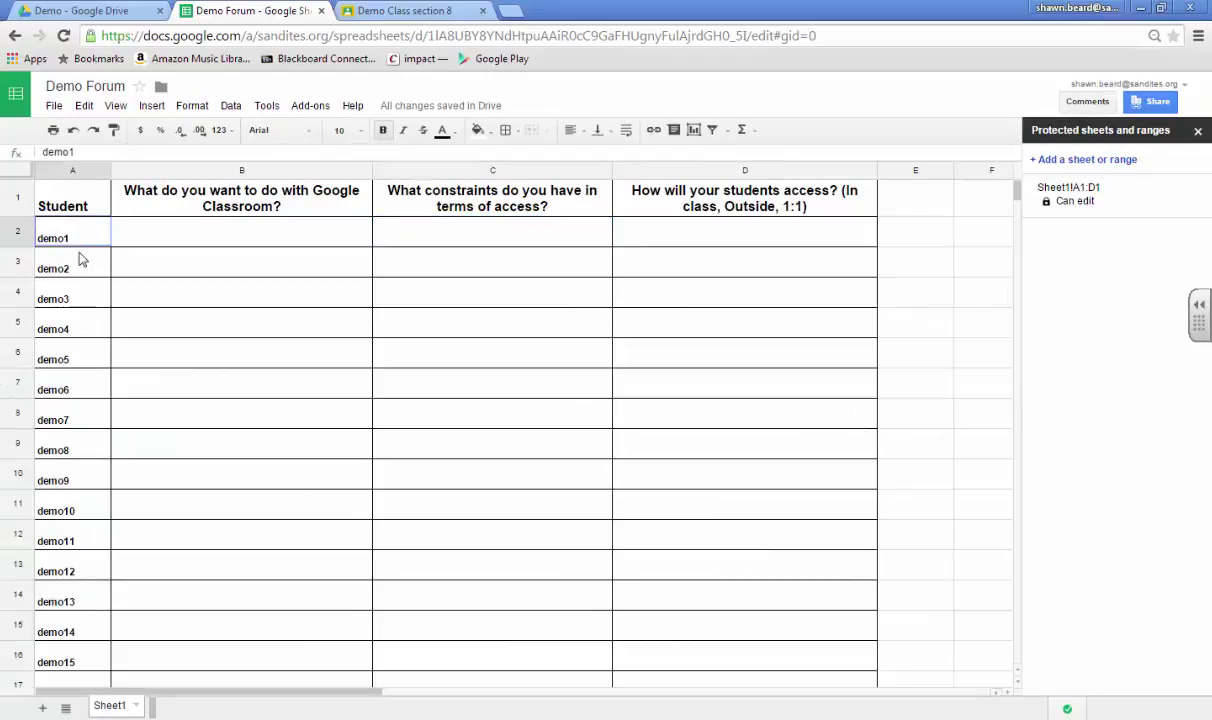
{"action": "left_click_drag", "start_coordinate": [80, 260], "coordinate": [68, 571]}
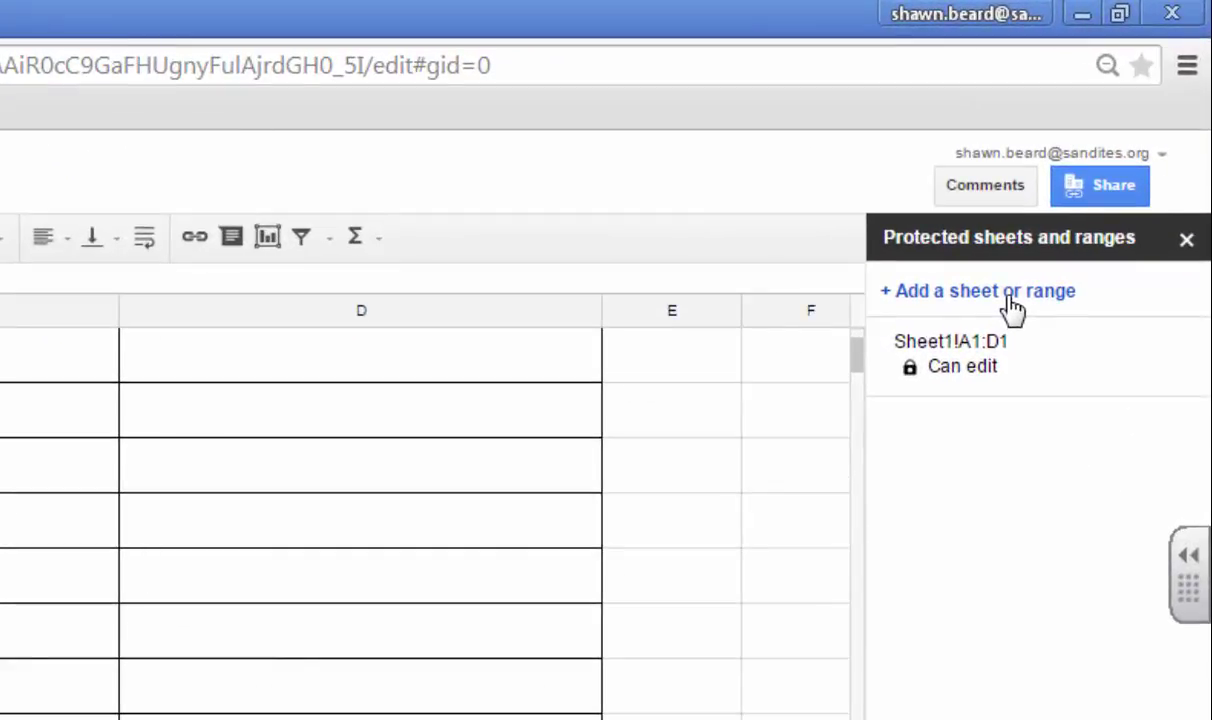
{"action": "left_click", "coordinate": [946, 292]}
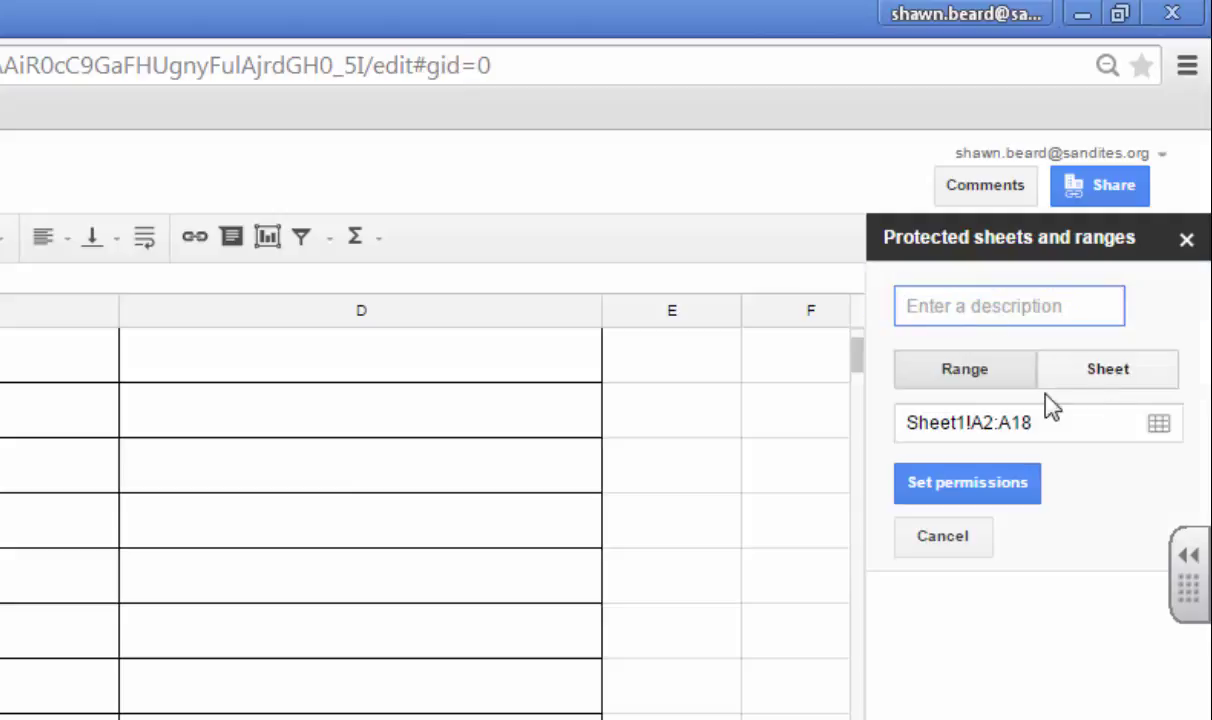
{"action": "left_click", "coordinate": [963, 378]}
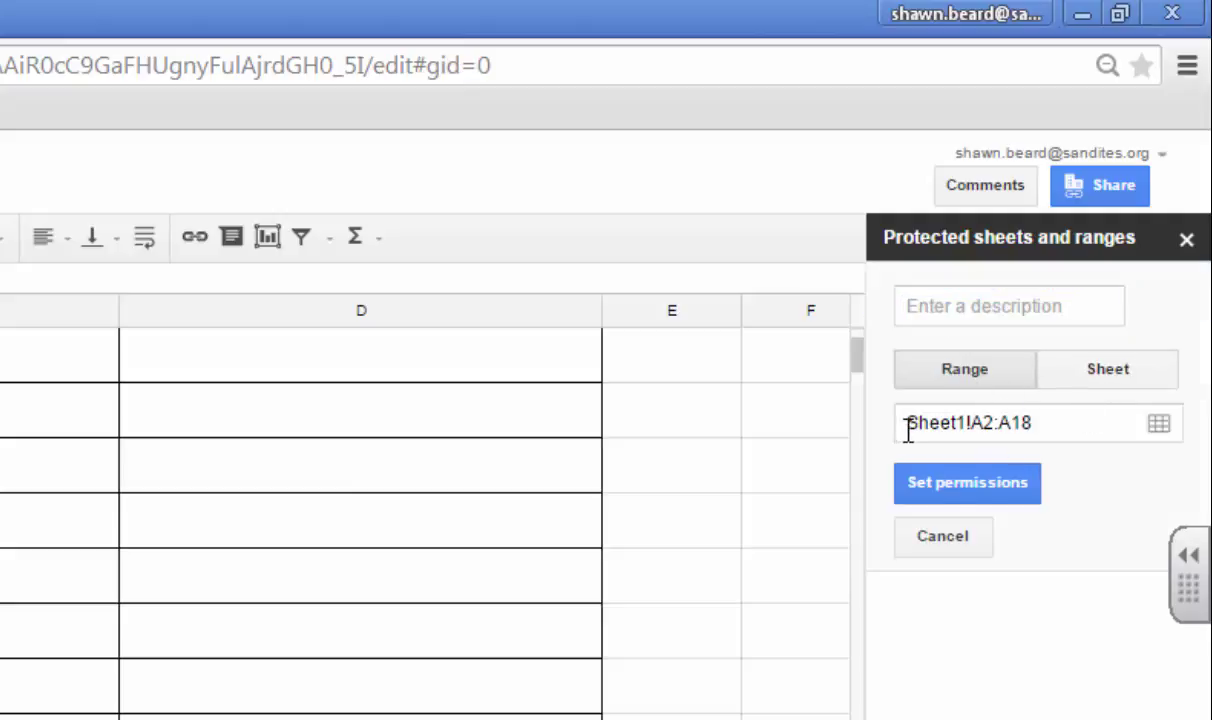
{"action": "left_click", "coordinate": [985, 490]}
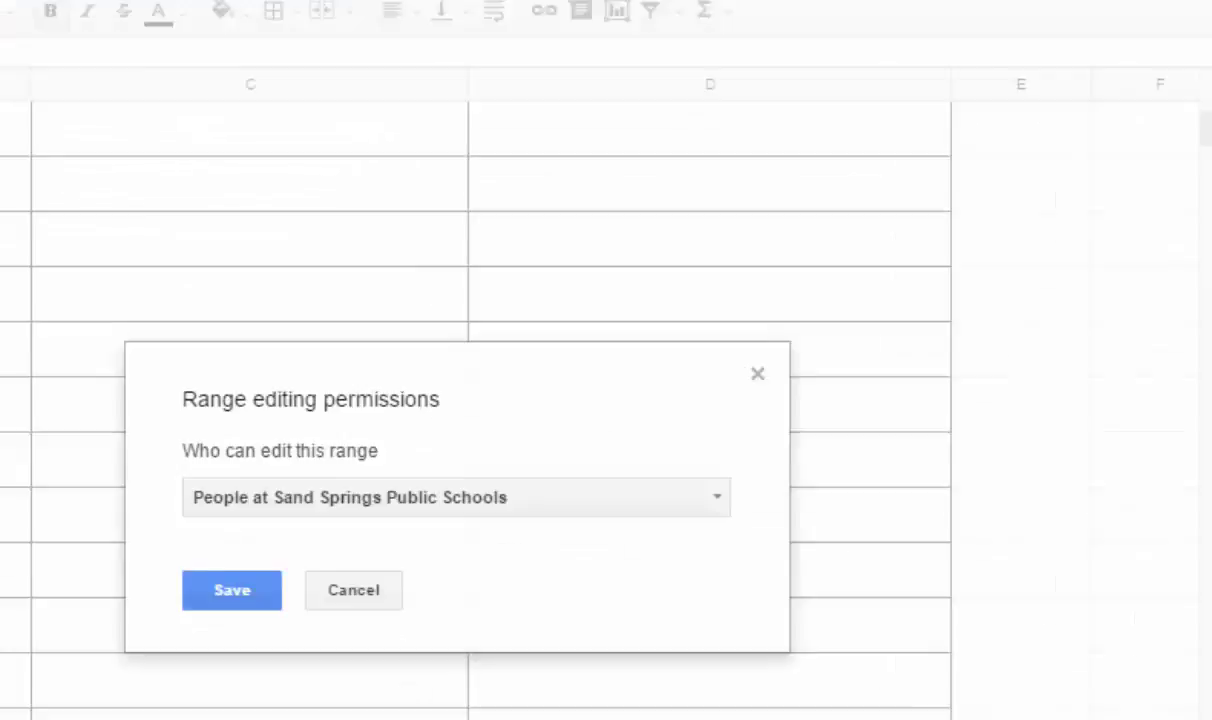
{"action": "left_click", "coordinate": [513, 508]}
{"action": "left_click", "coordinate": [326, 461]}
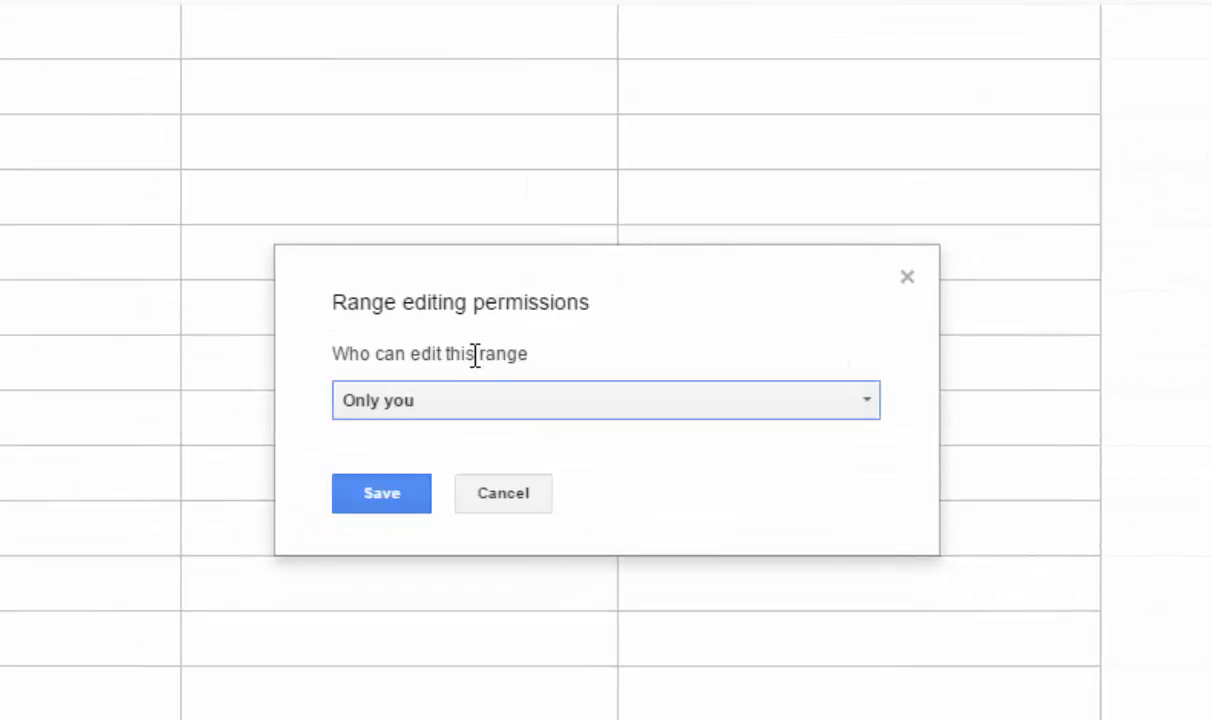
{"action": "left_click", "coordinate": [382, 495]}
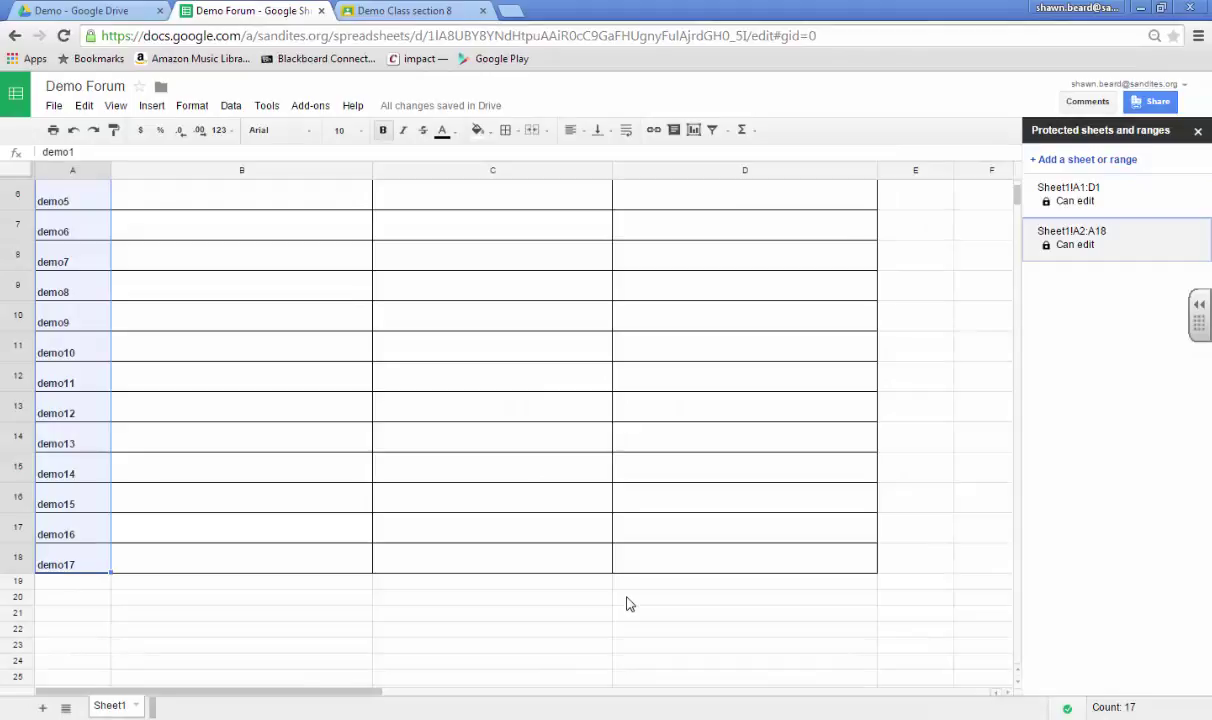
{"action": "scroll", "coordinate": [628, 604], "scroll_direction": "up", "scroll_amount": 1}
{"action": "scroll", "coordinate": [628, 604], "scroll_direction": "up", "scroll_amount": 2}
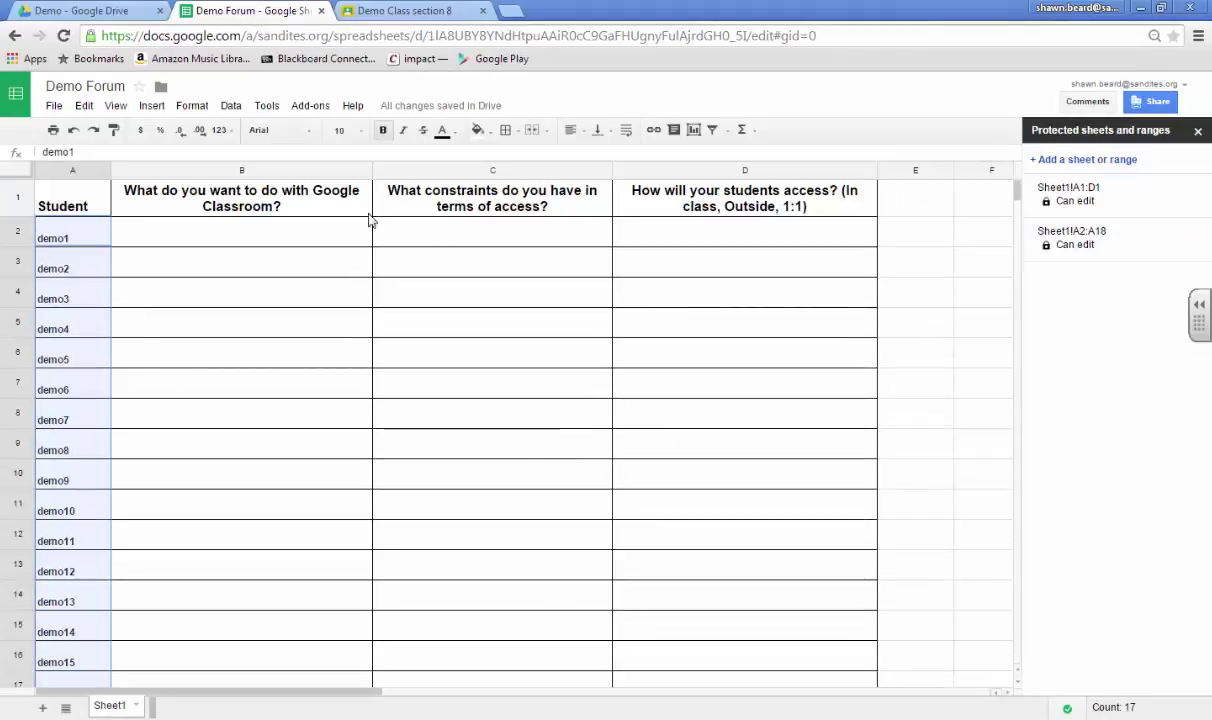
{"action": "scroll", "coordinate": [955, 433], "scroll_direction": "down", "scroll_amount": 4}
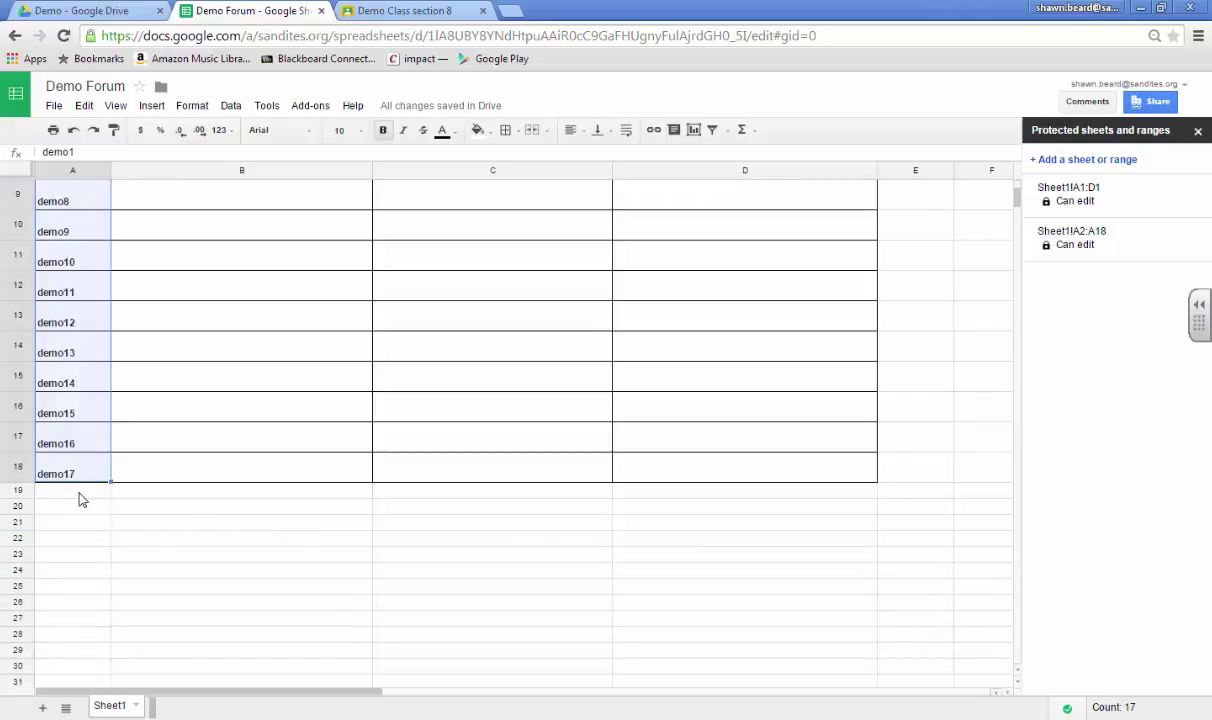
{"action": "left_click_drag", "start_coordinate": [76, 490], "coordinate": [985, 682]}
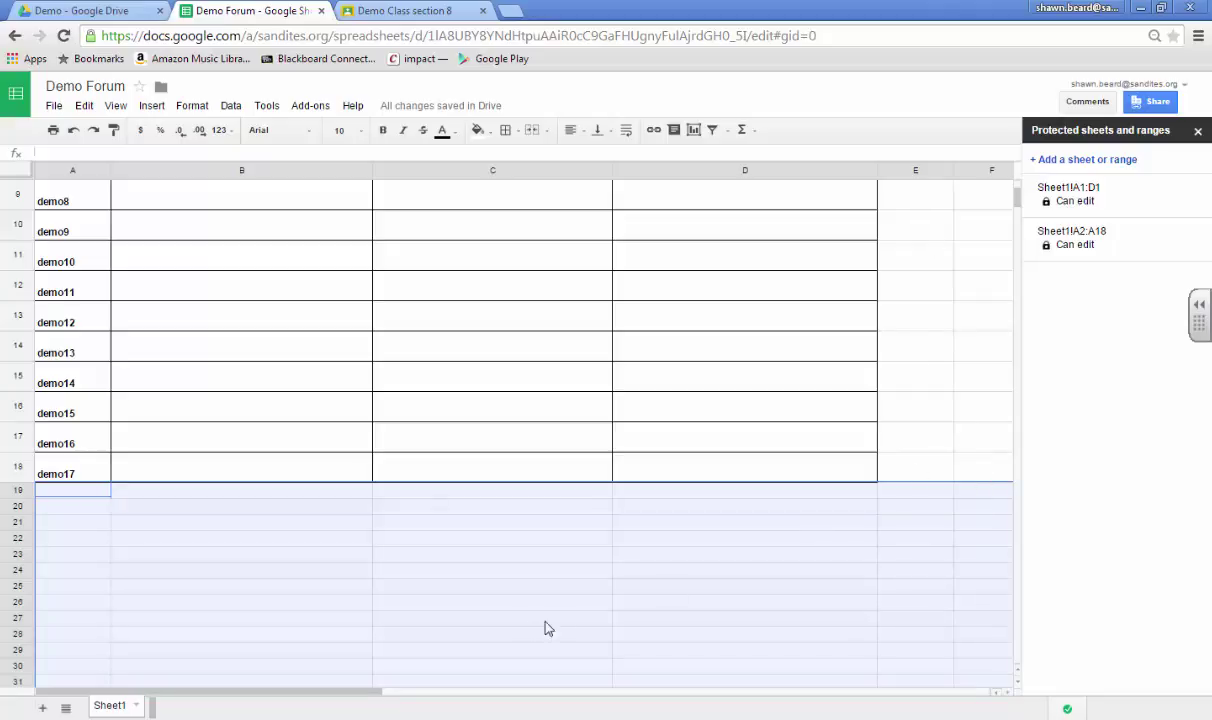
{"action": "scroll", "coordinate": [519, 628], "scroll_direction": "up", "scroll_amount": 3}
{"action": "left_click", "coordinate": [967, 395]}
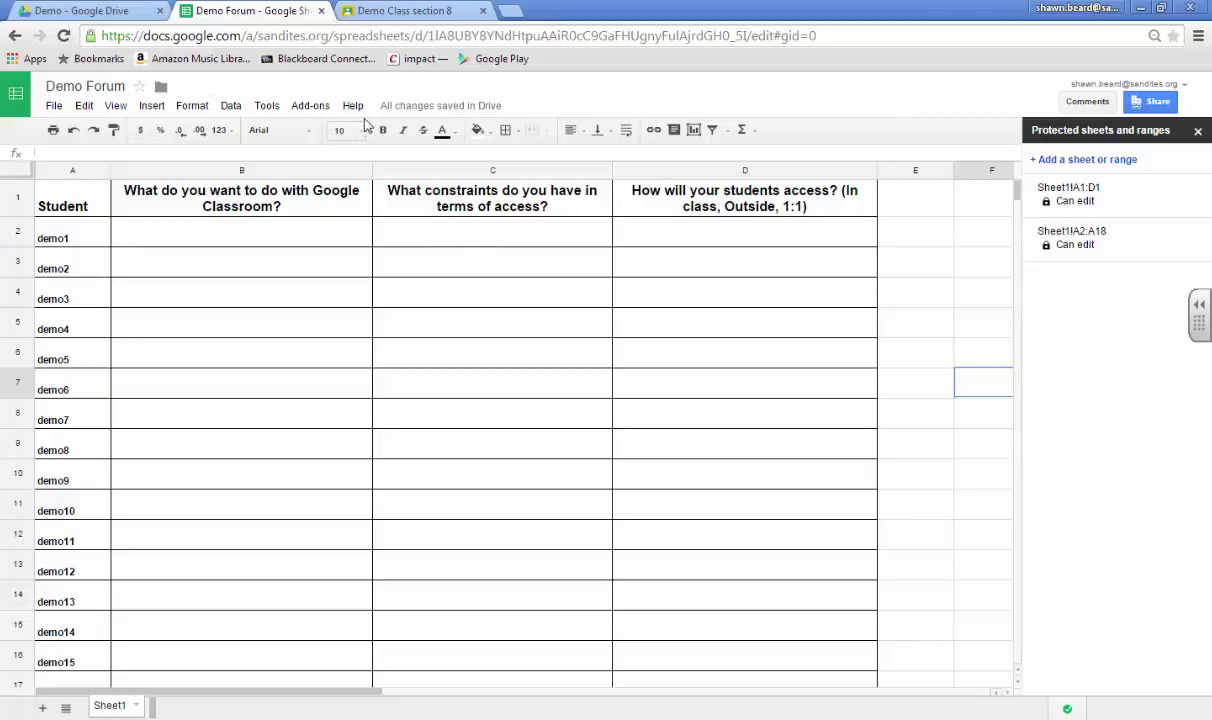
Step: Back in Demo Class section 8, confirm the class list and post 'discussion time!' with Demo Forum attached
{"action": "mouse_move", "coordinate": [446, 112]}
{"action": "left_click", "coordinate": [395, 12]}
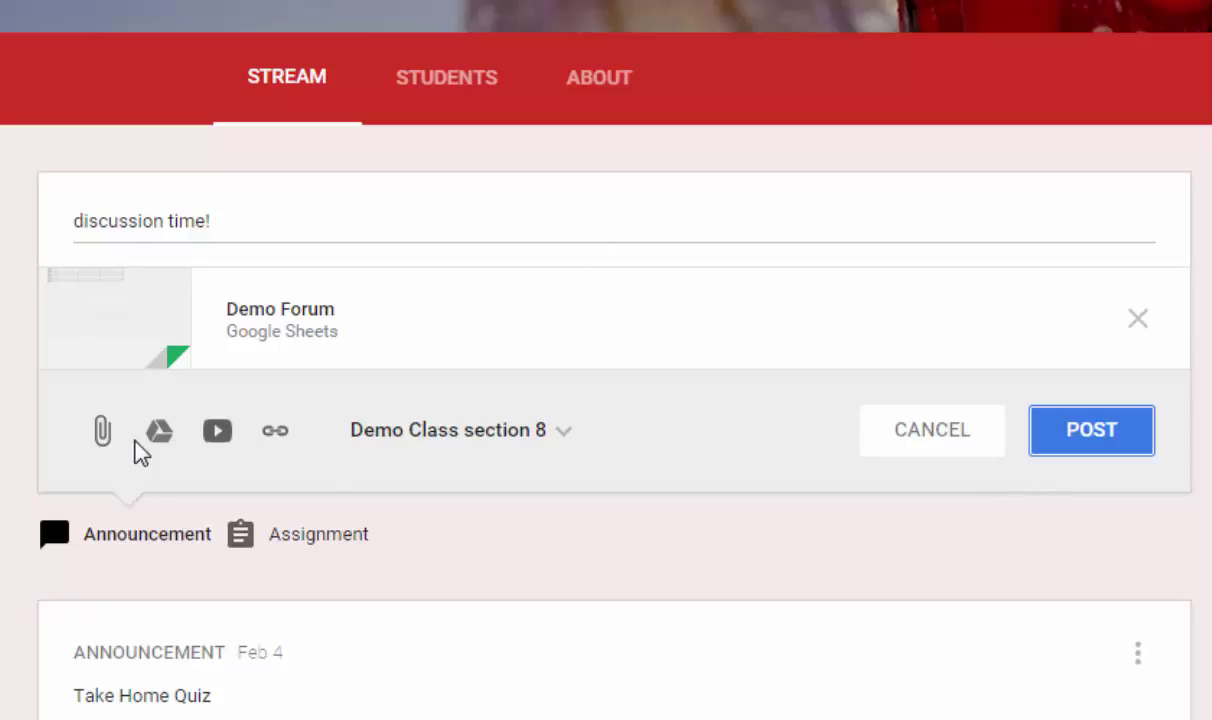
{"action": "left_click", "coordinate": [564, 432]}
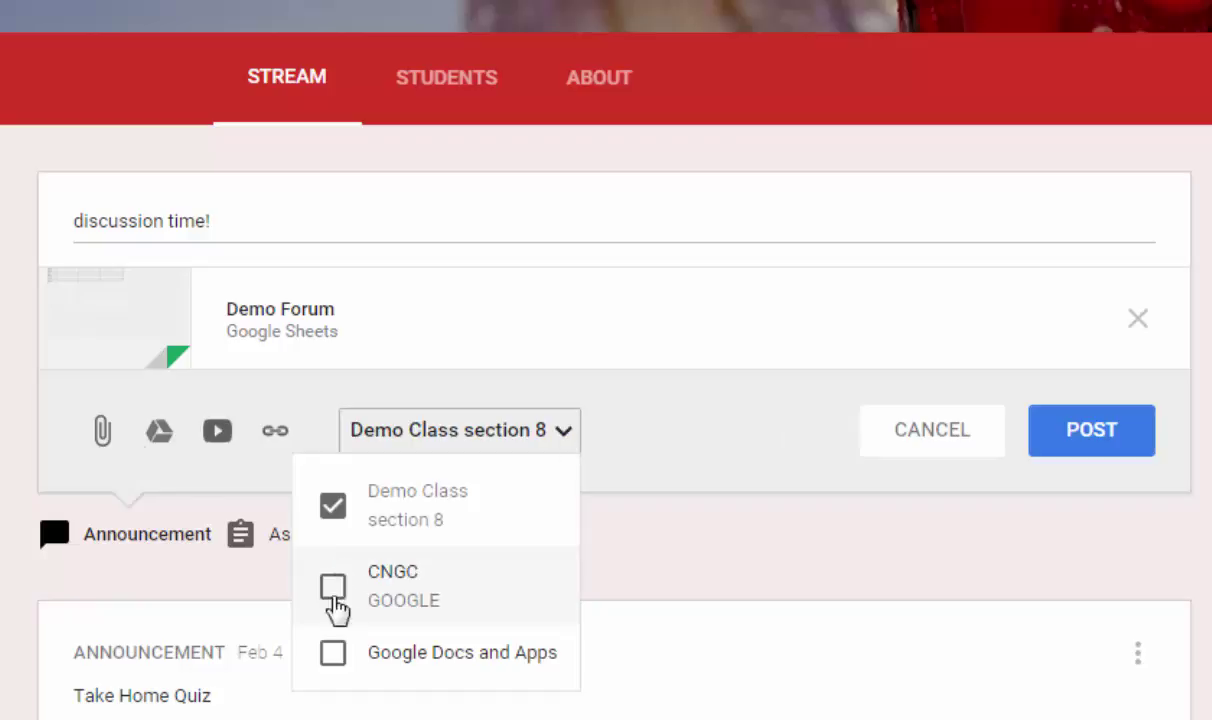
{"action": "left_click", "coordinate": [668, 497]}
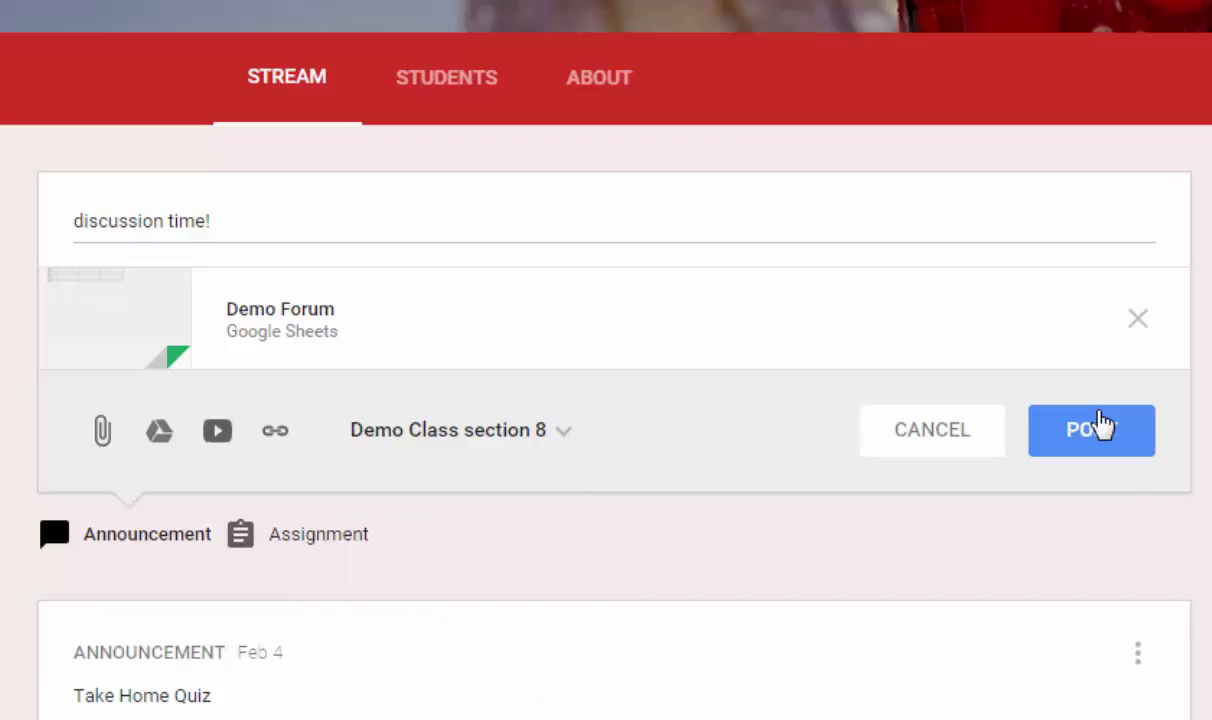
{"action": "left_click", "coordinate": [1101, 425]}
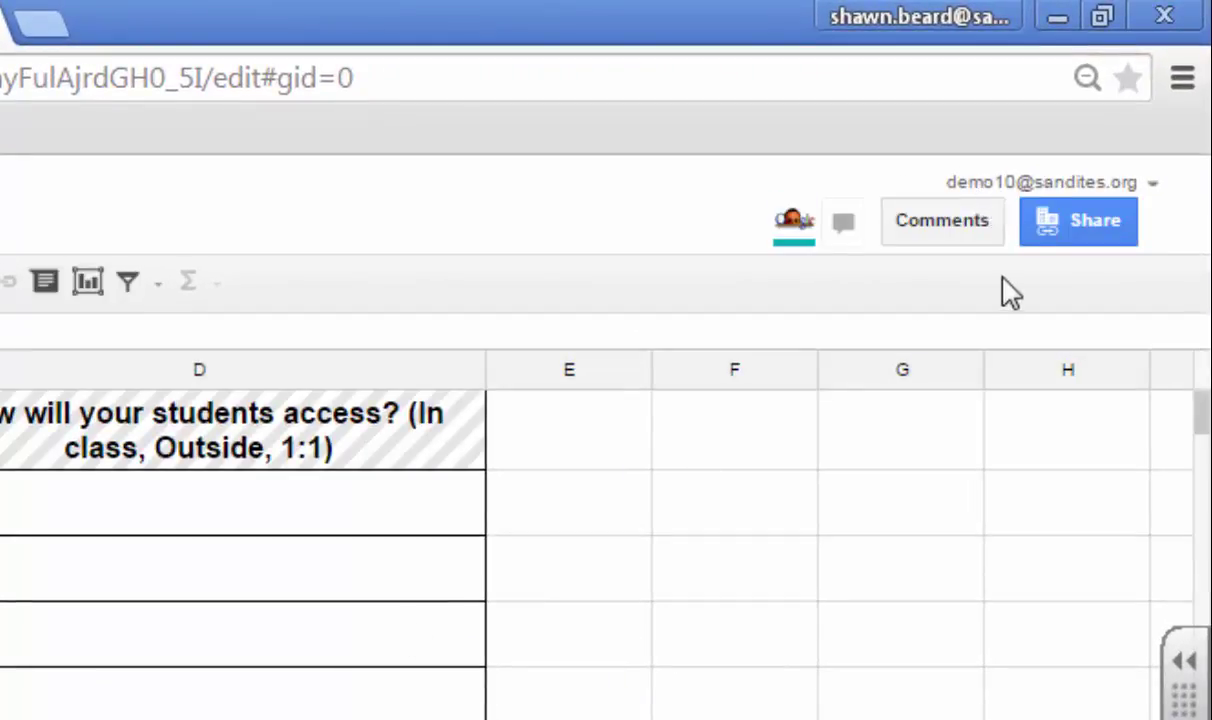
Step: As the student, double-click a name cell in column A, triggering the 'There was a problem' warning
{"action": "mouse_move", "coordinate": [800, 223]}
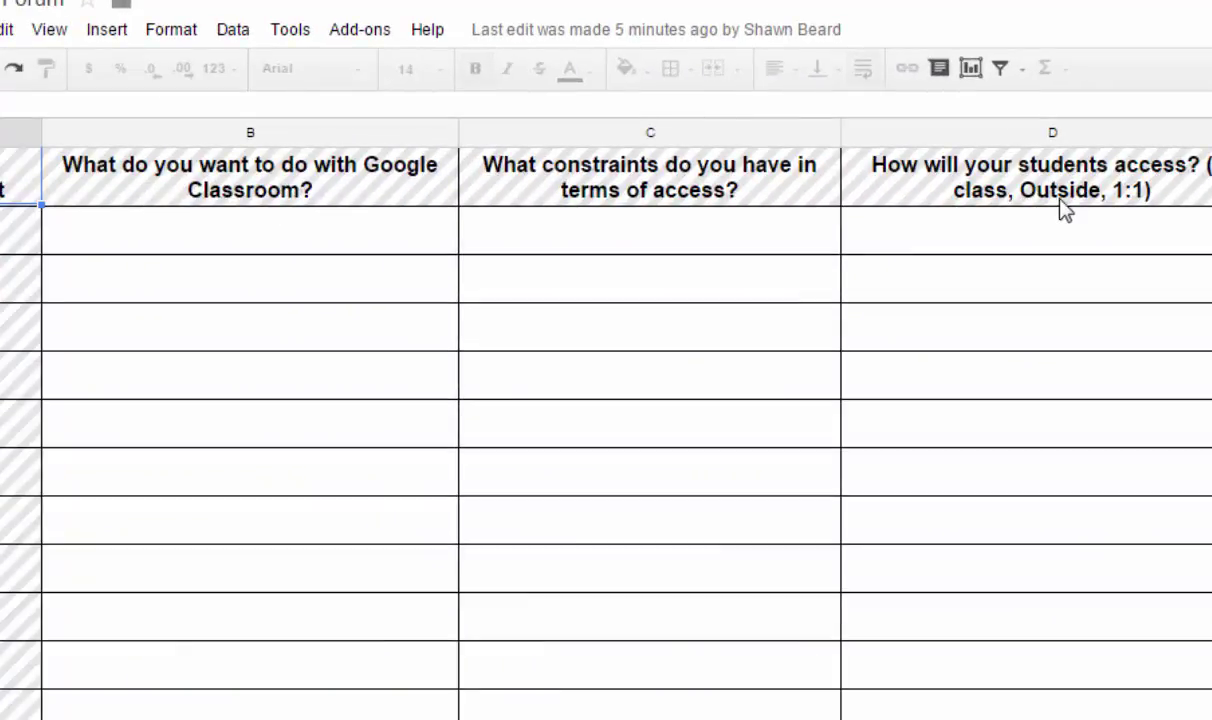
{"action": "left_click", "coordinate": [20, 567]}
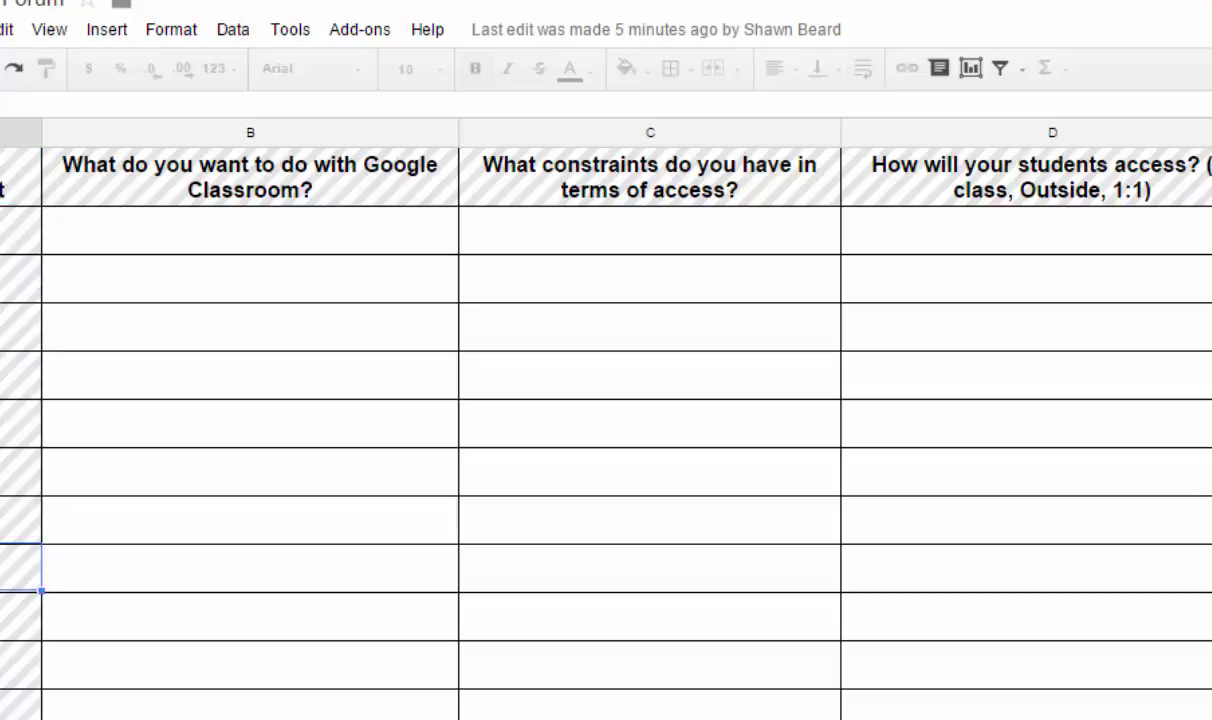
{"action": "left_click", "coordinate": [20, 519]}
{"action": "double_click", "coordinate": [20, 519]}
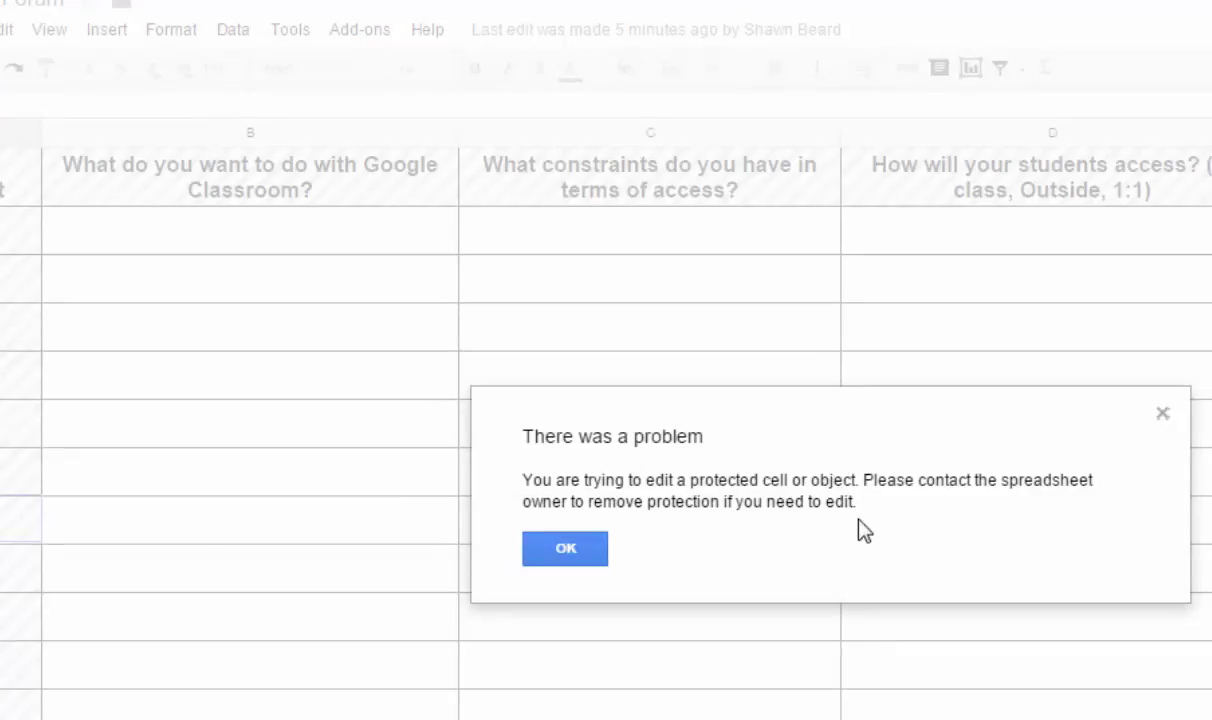
Step: Dismiss the warning with OK and select lower answer cells in columns B, C and D
{"action": "left_click", "coordinate": [588, 548]}
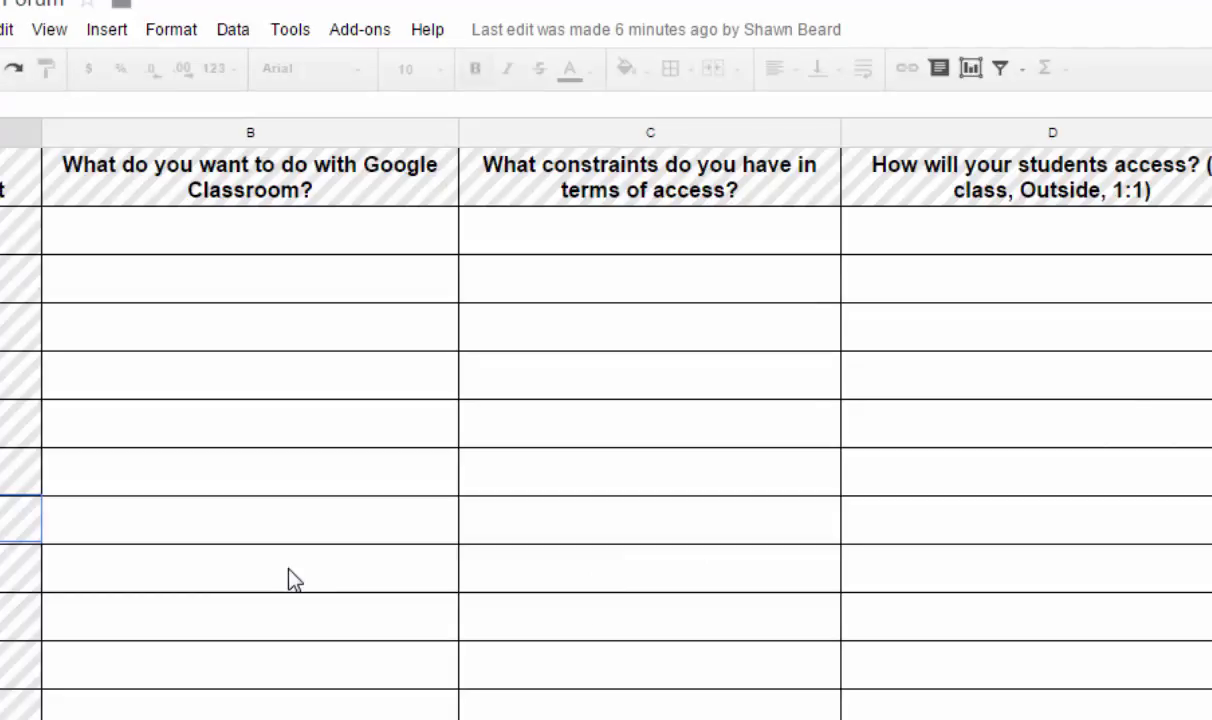
{"action": "left_click", "coordinate": [245, 625]}
{"action": "left_click", "coordinate": [172, 675]}
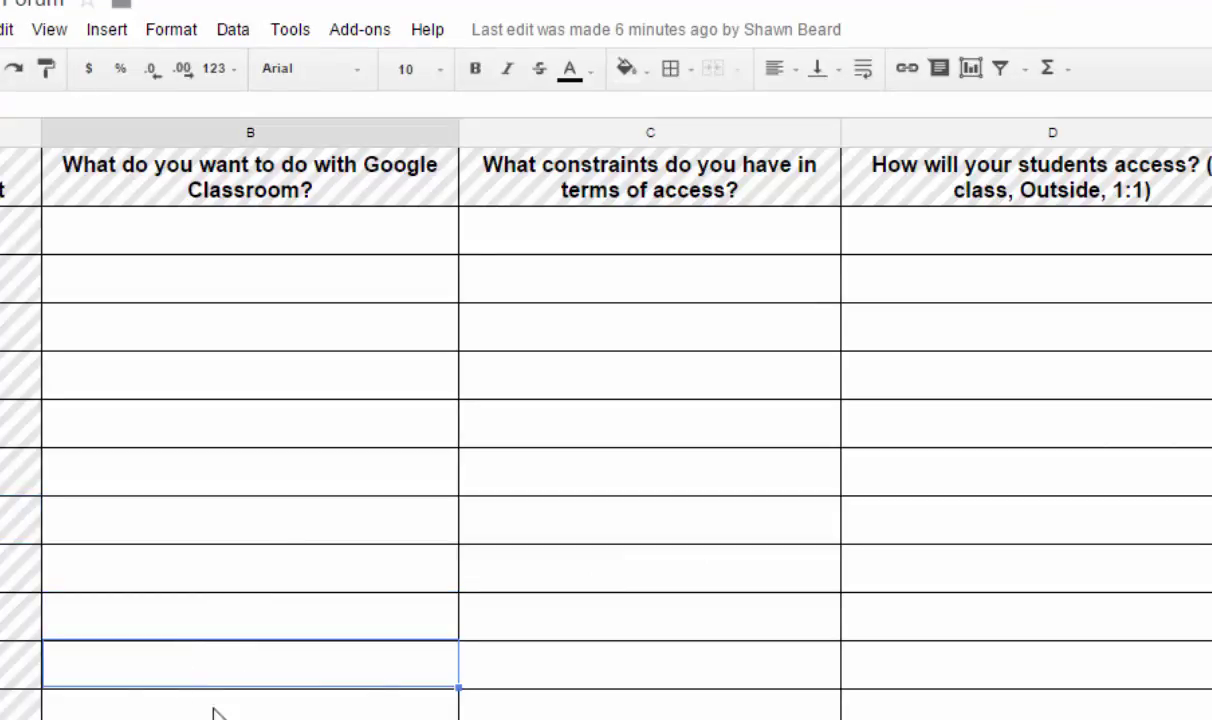
{"action": "left_click", "coordinate": [760, 675]}
{"action": "left_click", "coordinate": [955, 617]}
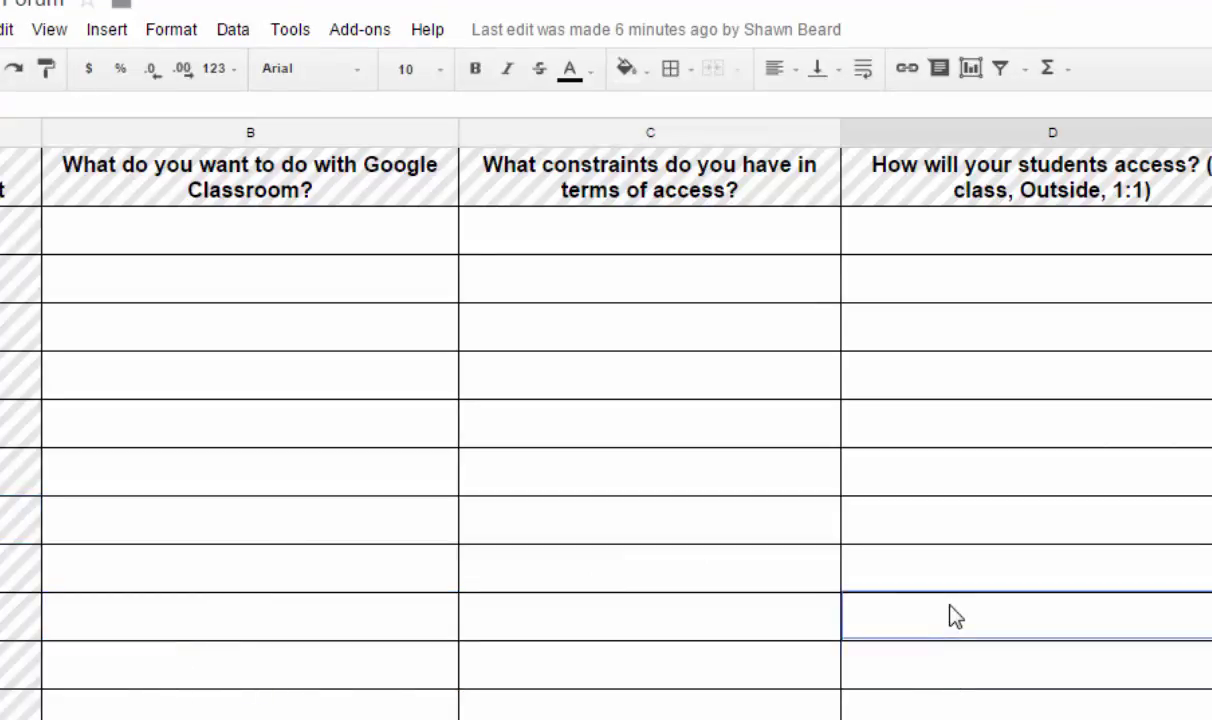
Step: Select more answer cells across columns B to D, finishing on cell B2
{"action": "left_click", "coordinate": [330, 615]}
{"action": "left_click", "coordinate": [288, 560]}
{"action": "left_click", "coordinate": [790, 560]}
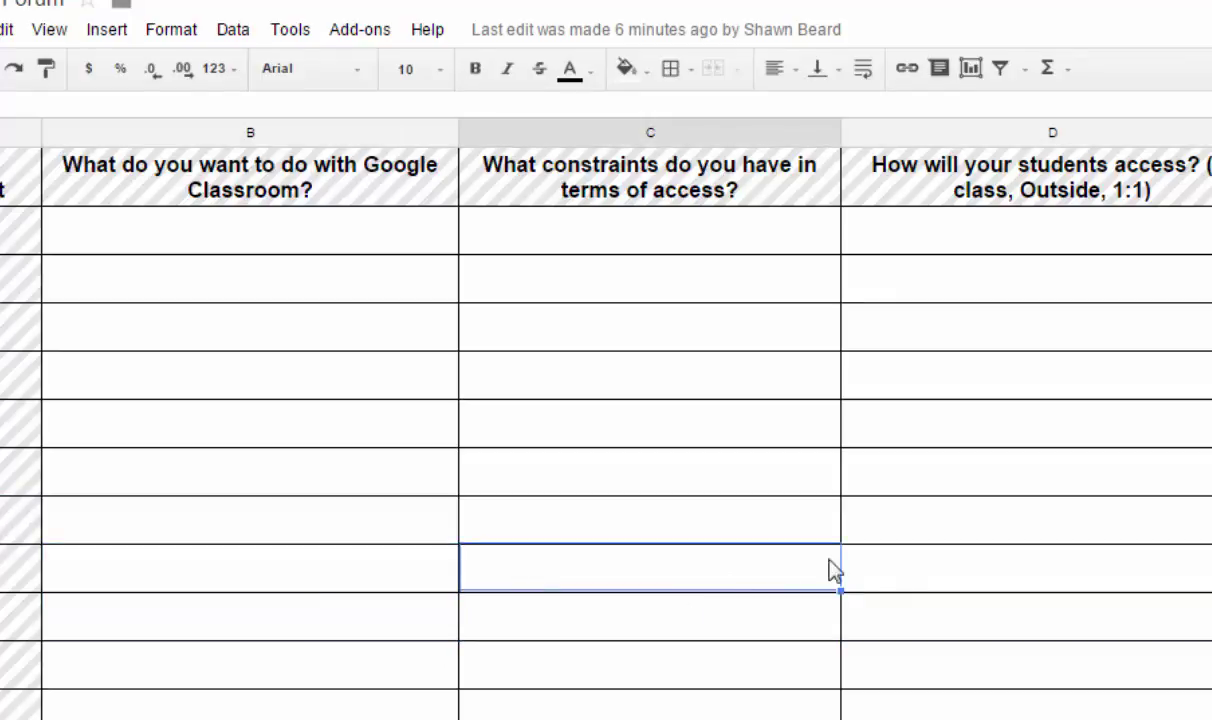
{"action": "left_click", "coordinate": [913, 569]}
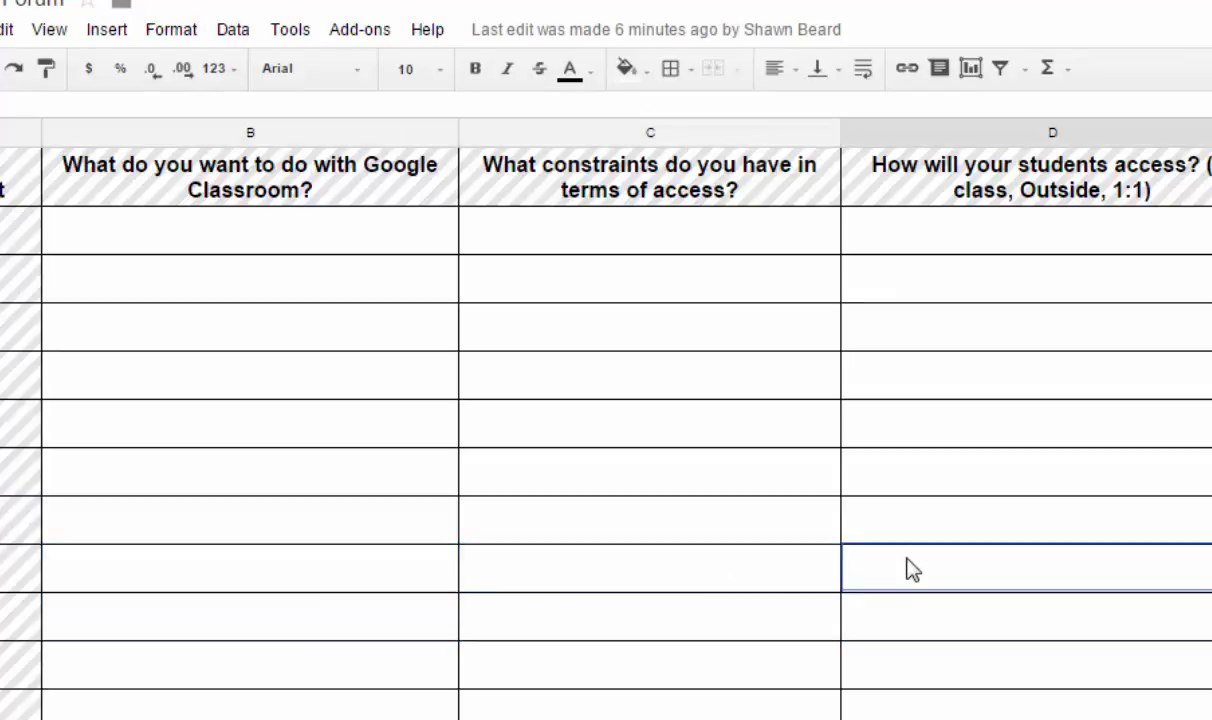
{"action": "left_click", "coordinate": [218, 245]}
{"action": "left_click", "coordinate": [612, 272]}
{"action": "left_click", "coordinate": [852, 342]}
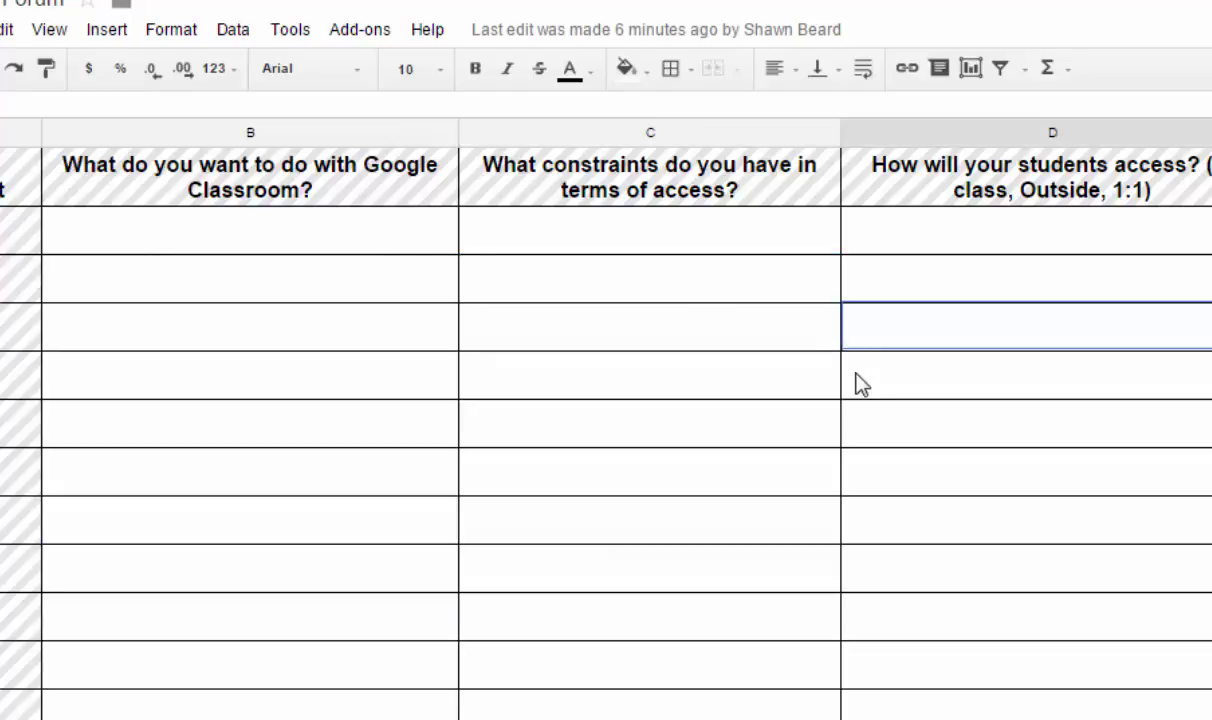
{"action": "left_click", "coordinate": [210, 240]}
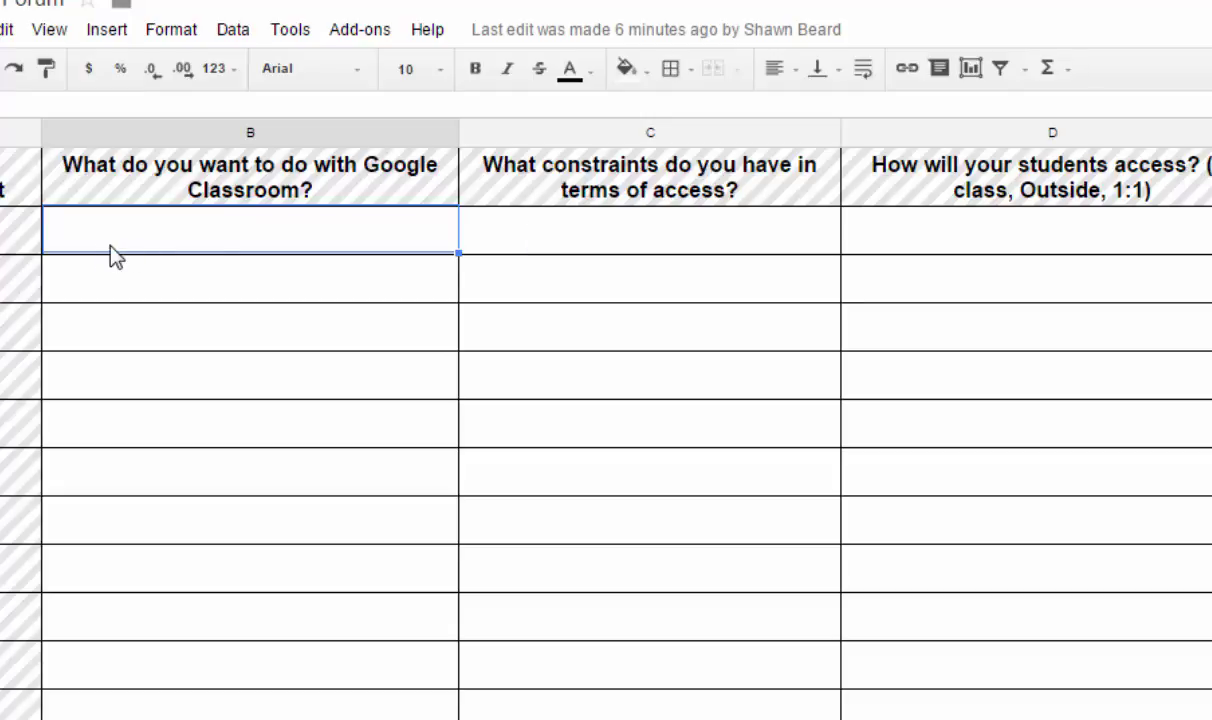
{"action": "left_click_drag", "start_coordinate": [419, 246], "coordinate": [931, 246]}
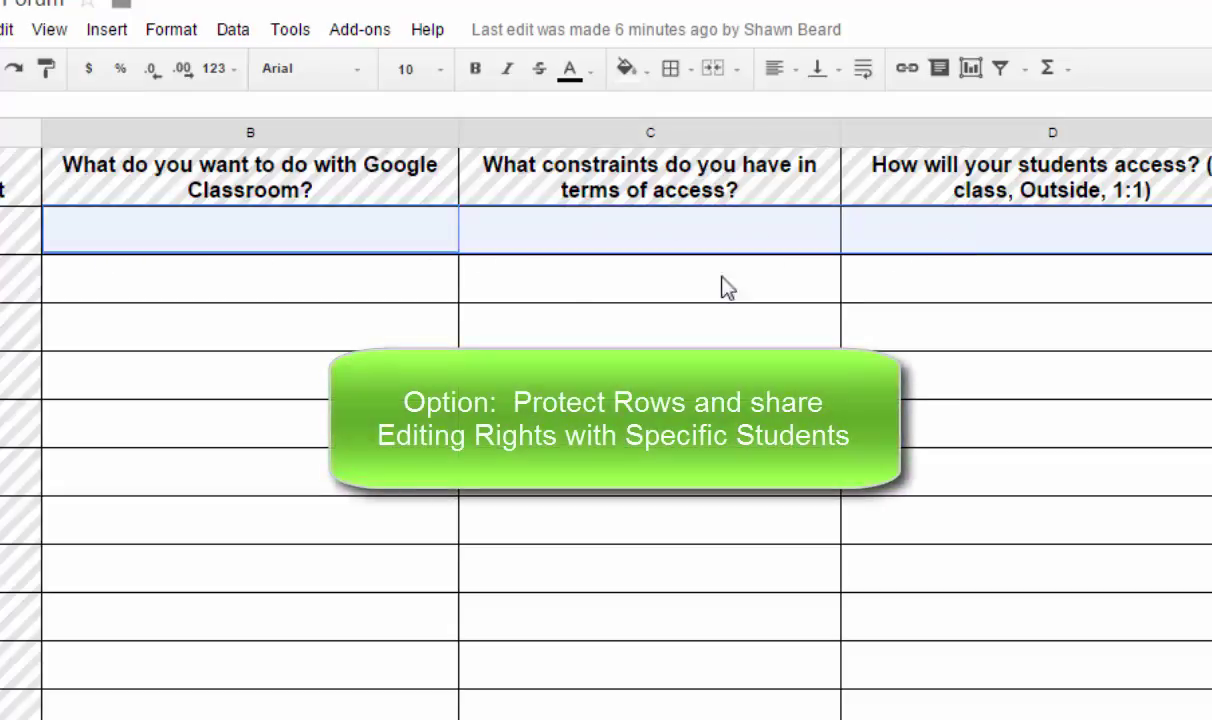